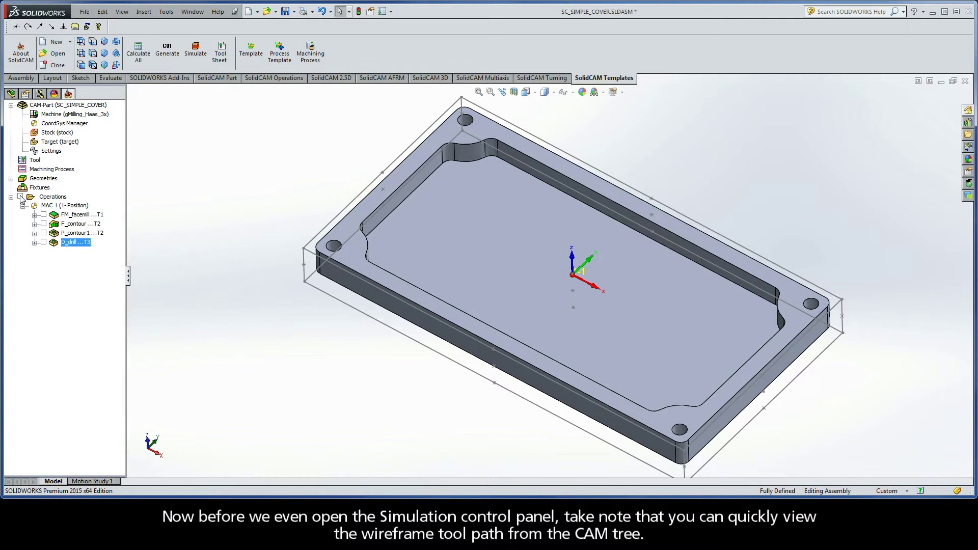
Preview and hide the toolpaths for all operations, then FM_facemill, F_contour, P_contour1 and D_drill individually.
left_click(20, 197)
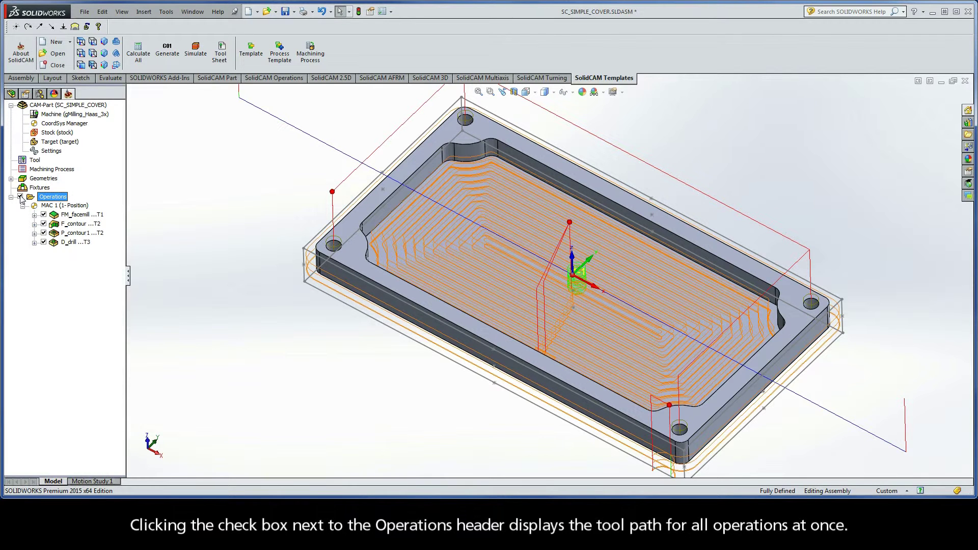
left_click(20, 197)
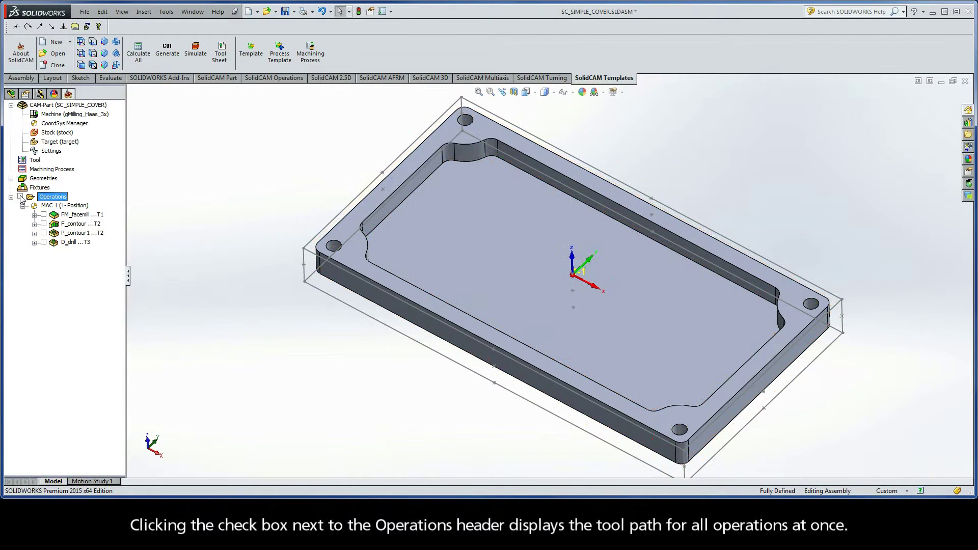
left_click(44, 214)
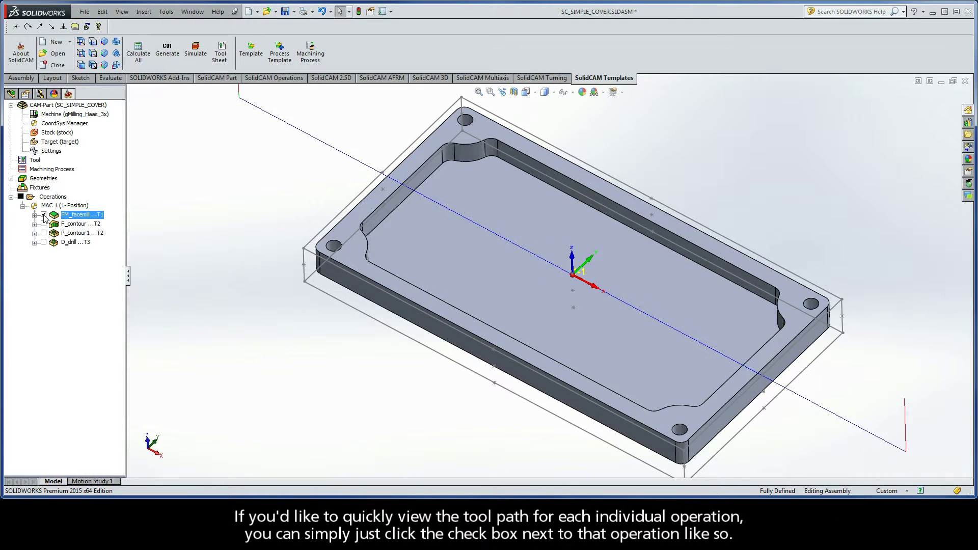
left_click(43, 214)
left_click(43, 224)
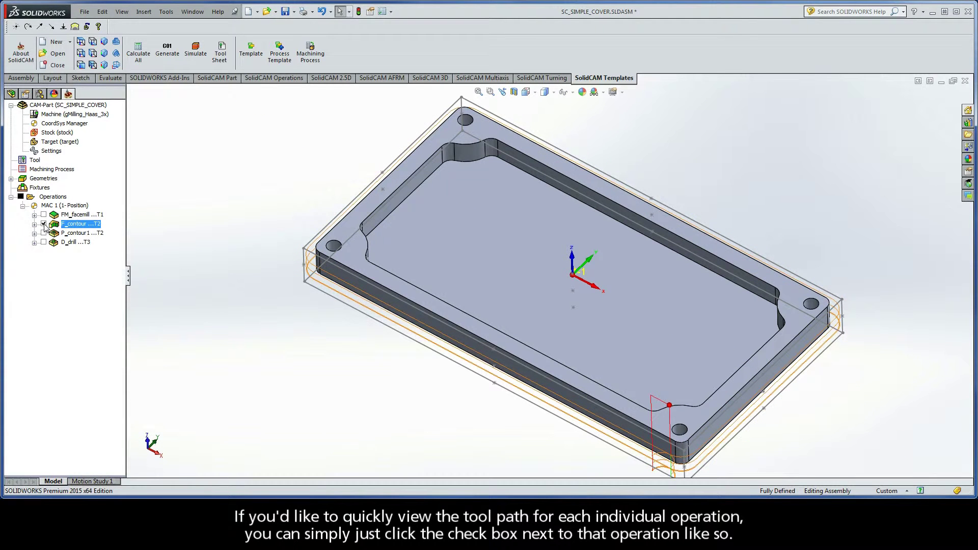
left_click(44, 223)
left_click(44, 232)
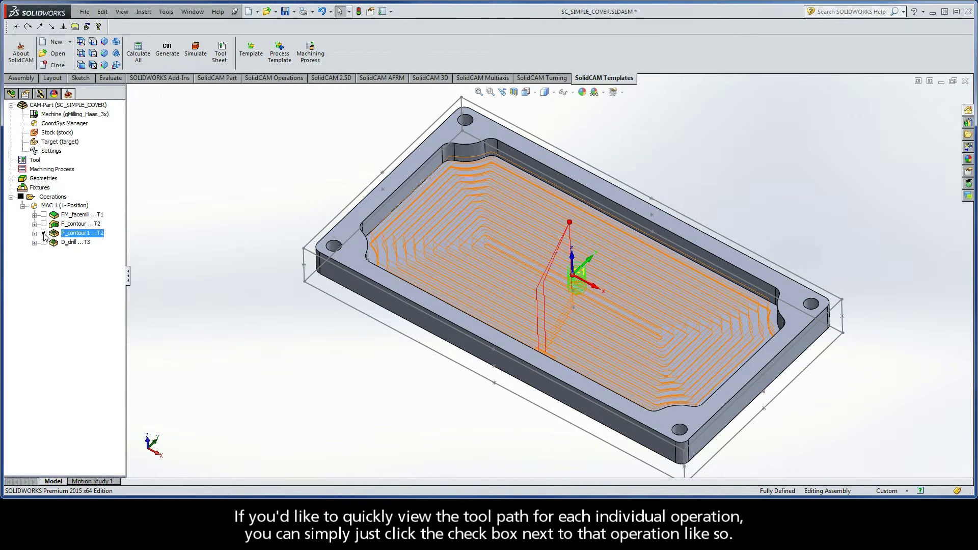
left_click(44, 233)
left_click(44, 242)
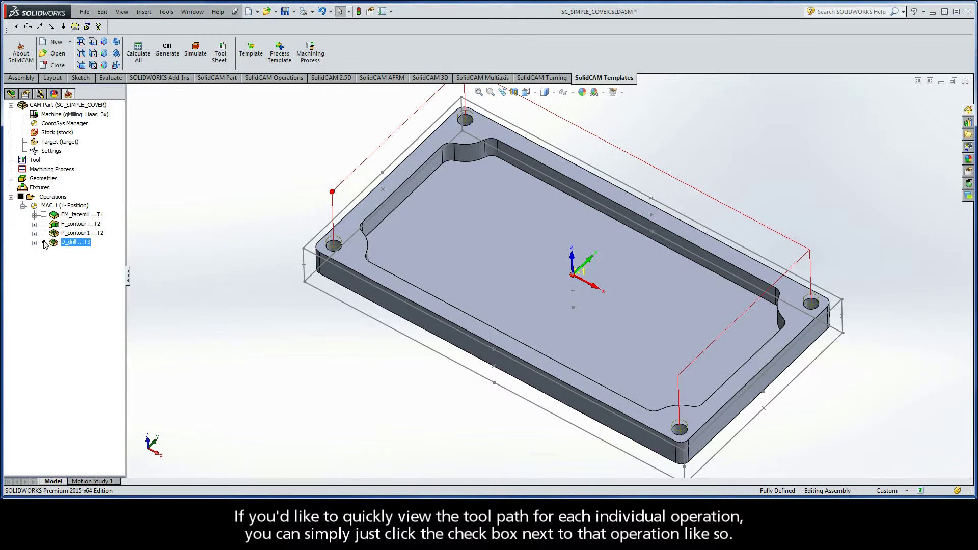
left_click(44, 243)
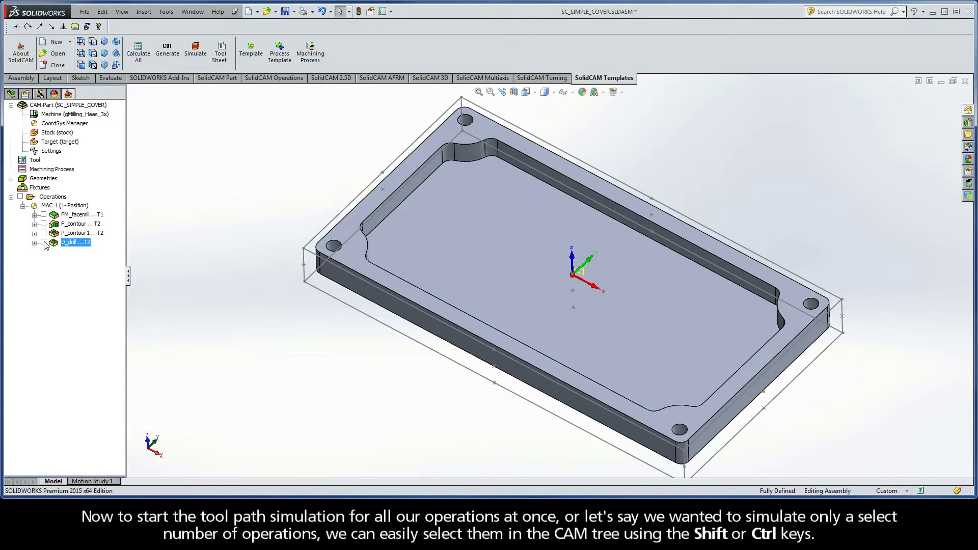
Select all four operations and bring up the Operations header's context menu.
left_click(70, 216)
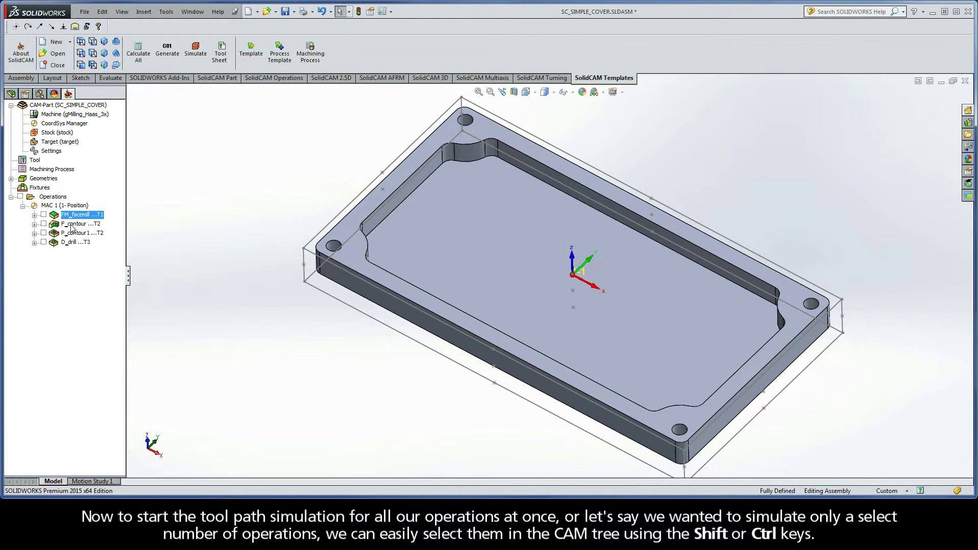
left_click(71, 243, "shift")
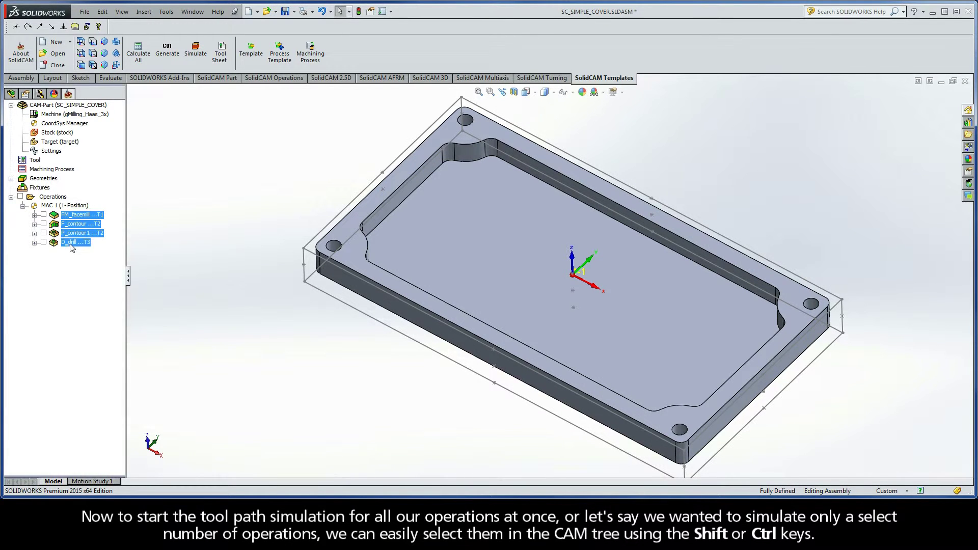
left_click(70, 217)
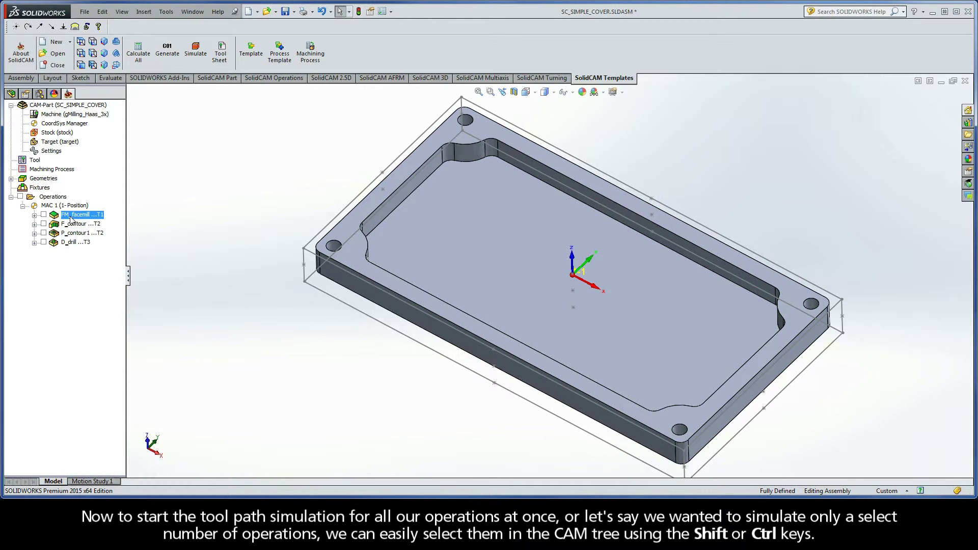
left_click(72, 225, "ctrl")
left_click(72, 233, "ctrl")
left_click(72, 243, "ctrl")
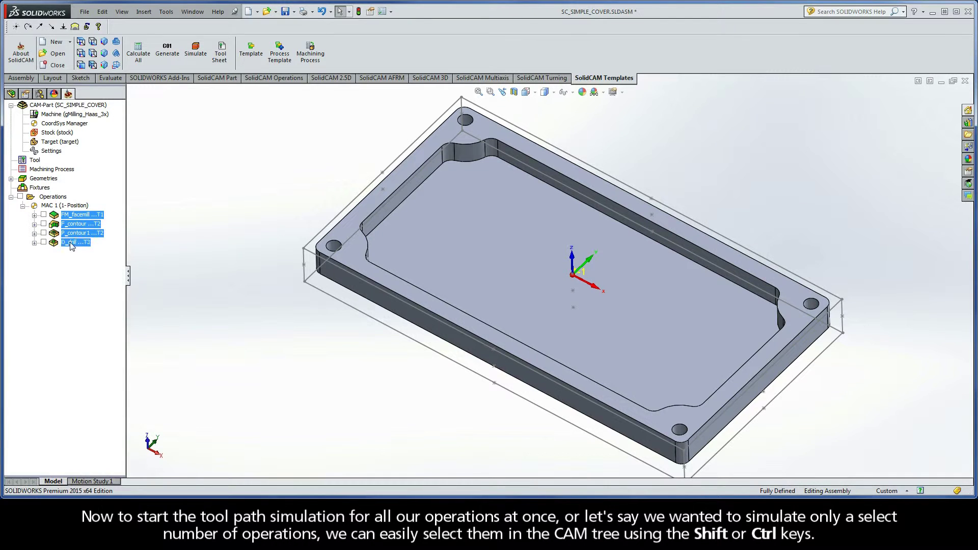
right_click(63, 199)
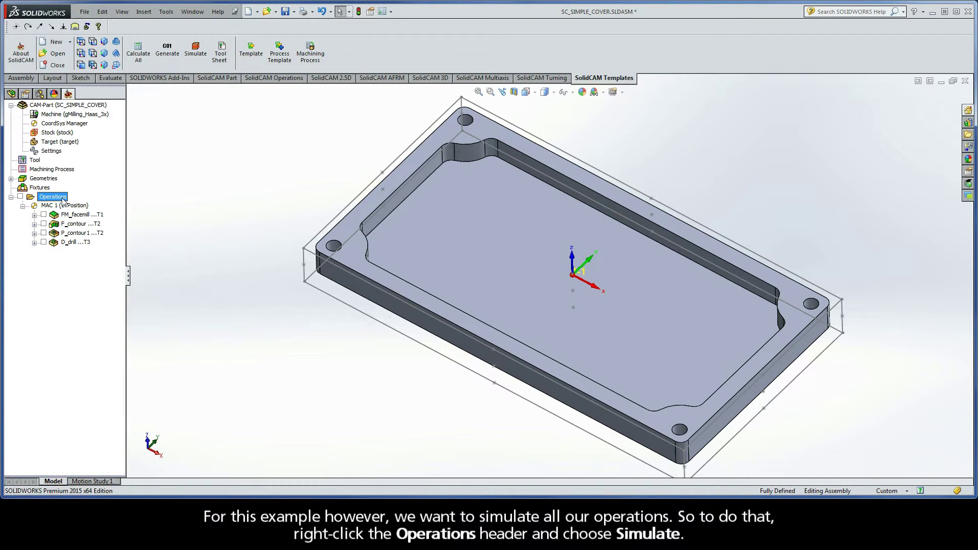
right_click(63, 198)
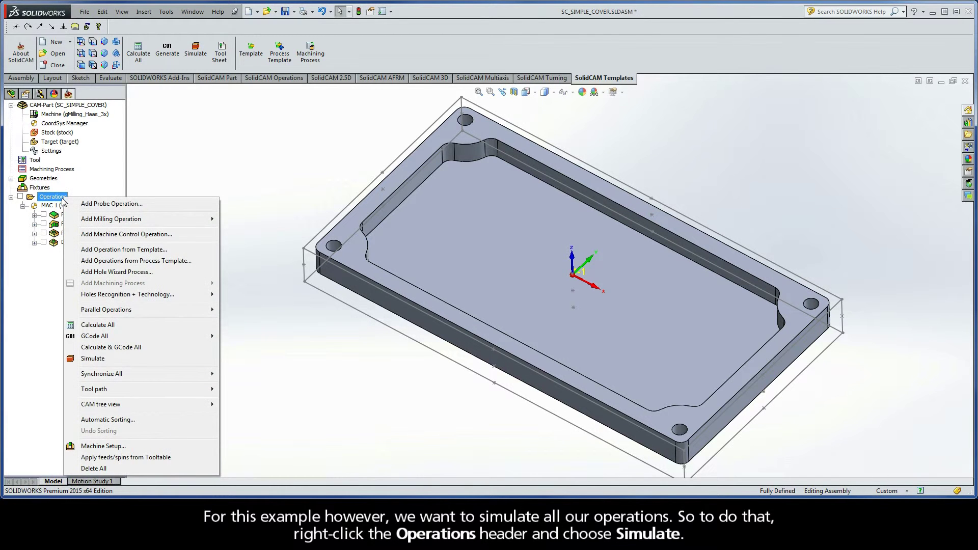
Start Simulate for all operations and bring the Simulation dialog into focus.
left_click(78, 360)
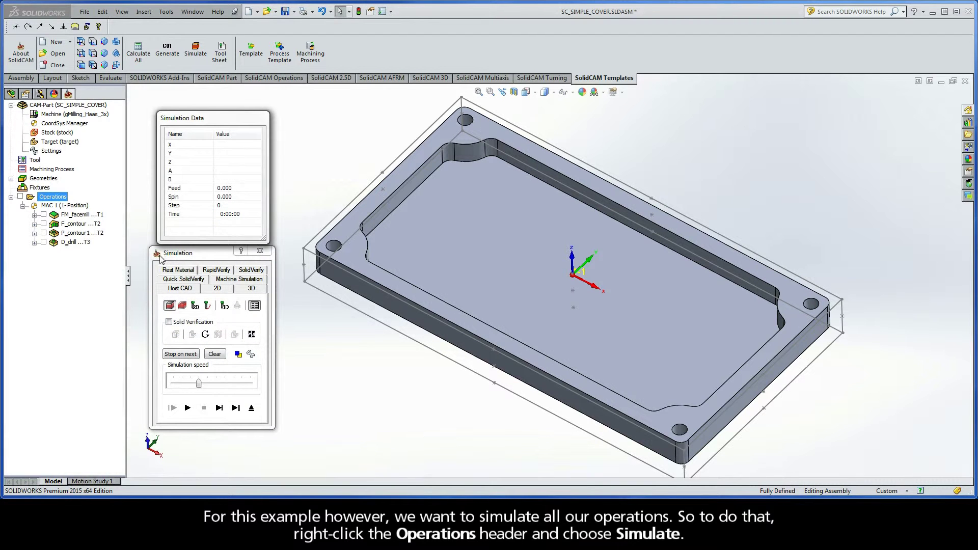
left_click(198, 257)
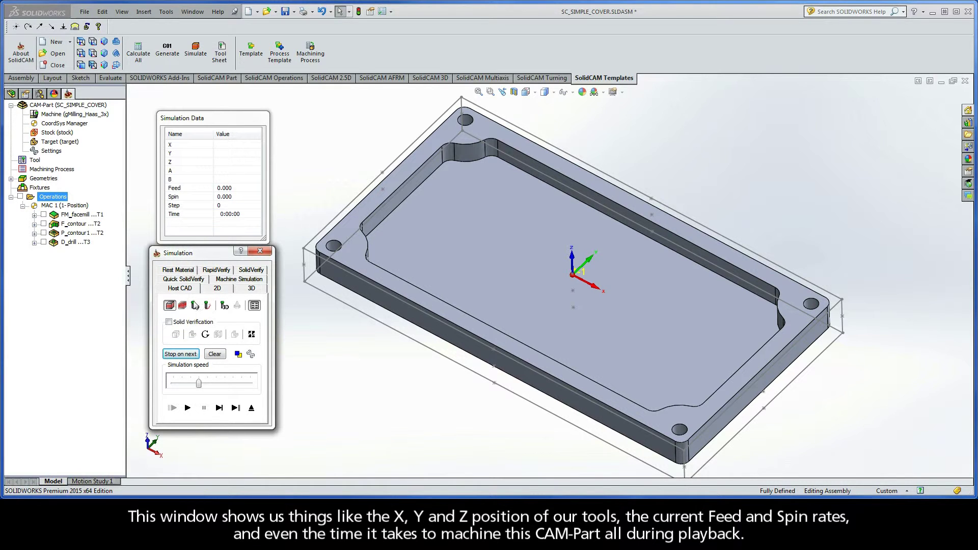
Play the simulation, slow it down, replay it, then speed it back up to finish.
left_click(188, 408)
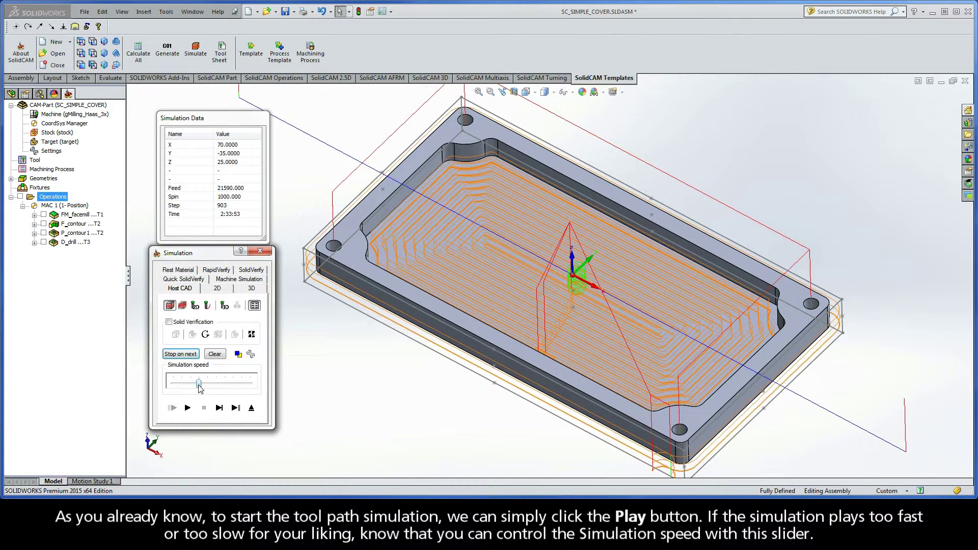
left_click_drag(198, 385, 175, 386)
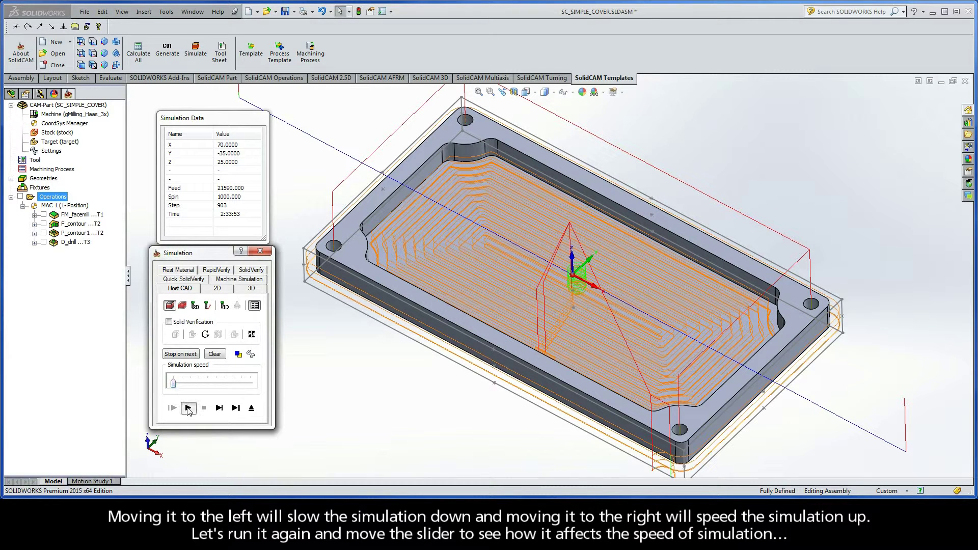
left_click(187, 407)
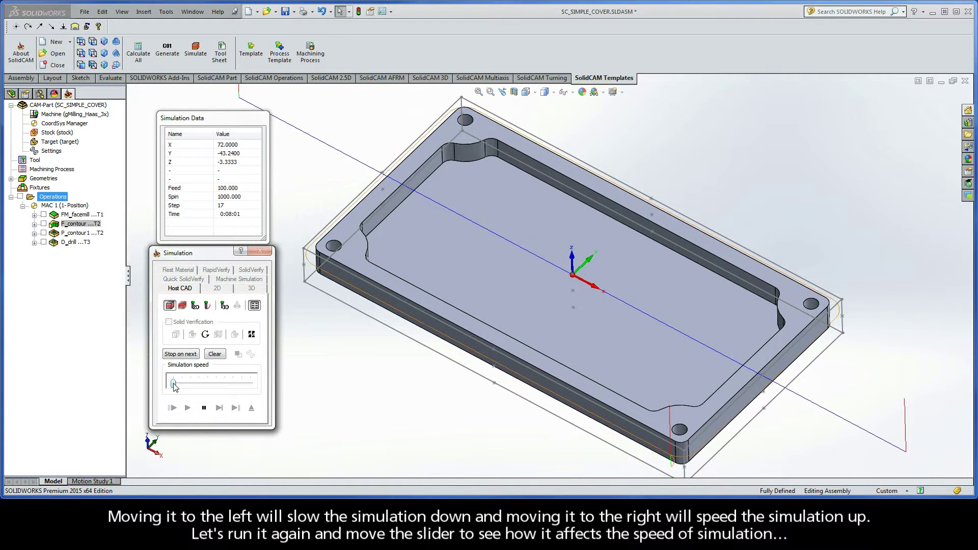
left_click_drag(173, 384, 224, 386)
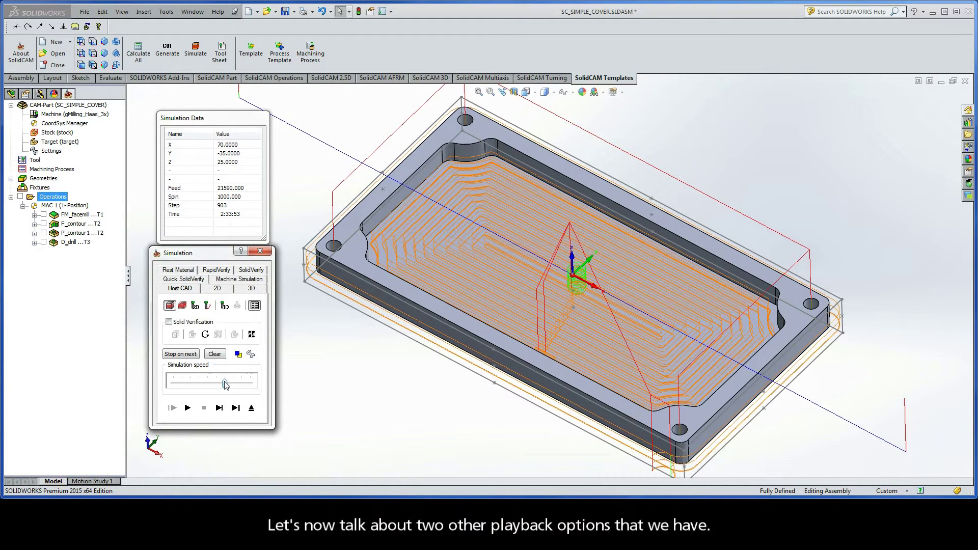
Advance the simulation move by move with Single step mode.
left_click(219, 409)
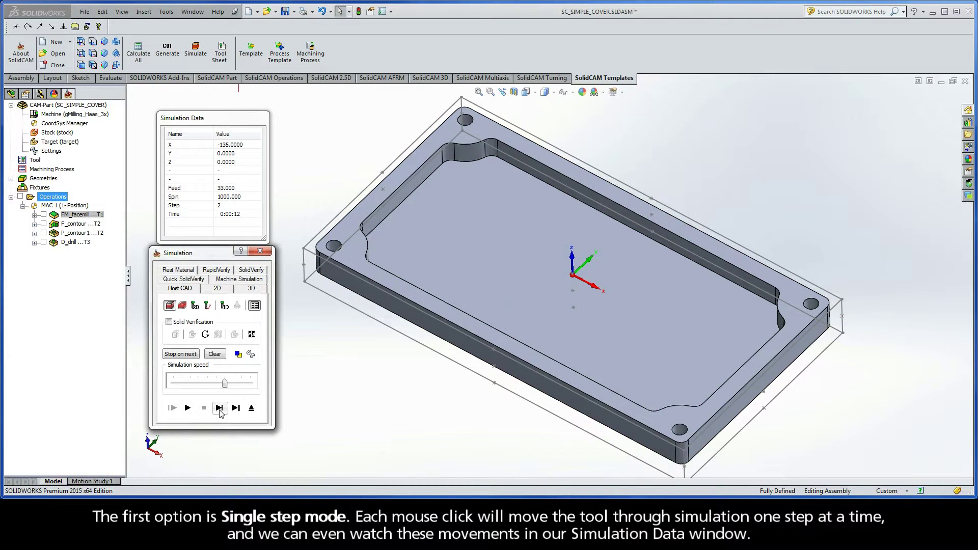
left_click(220, 408)
left_click(220, 408)
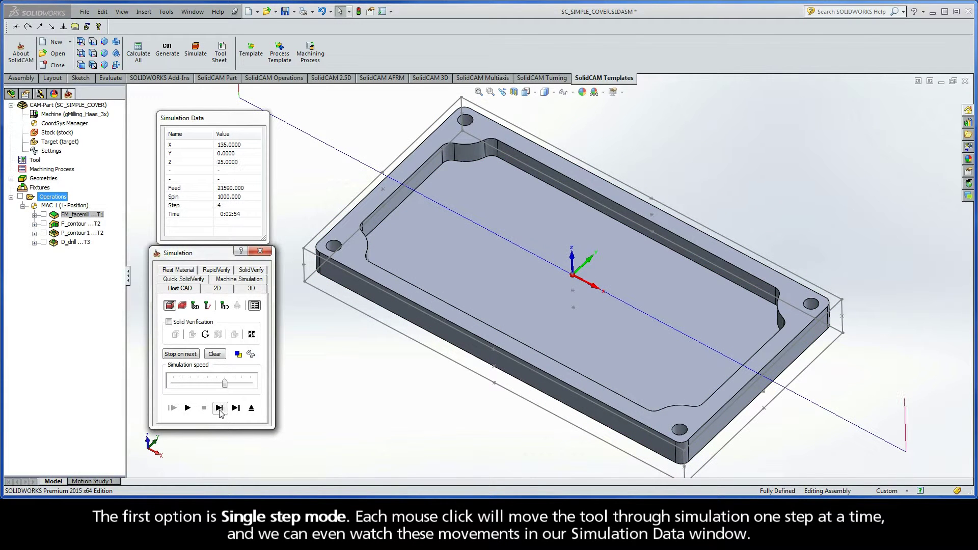
left_click(220, 408)
left_click(220, 408)
left_click(219, 408)
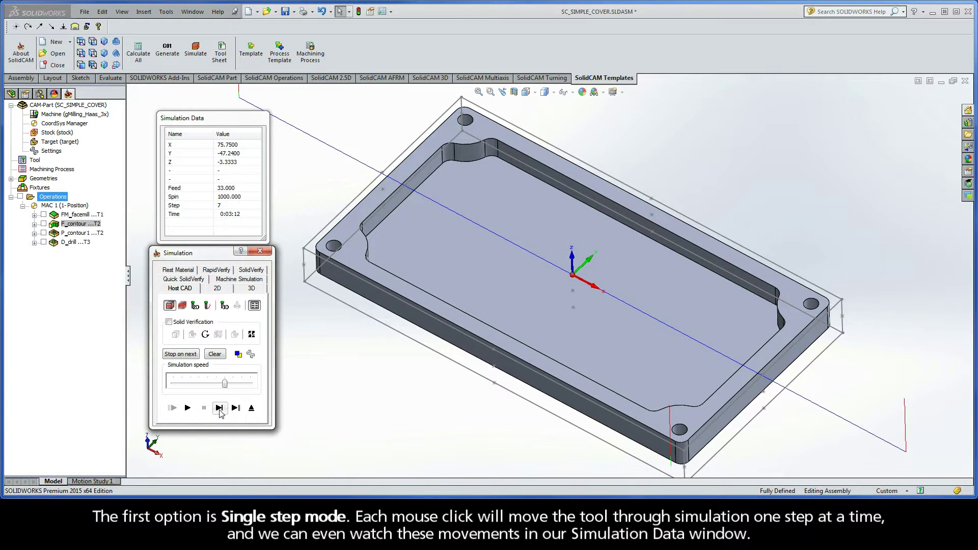
left_click(219, 408)
left_click(220, 408)
left_click(220, 408)
left_click(220, 409)
left_click(219, 408)
left_click(220, 408)
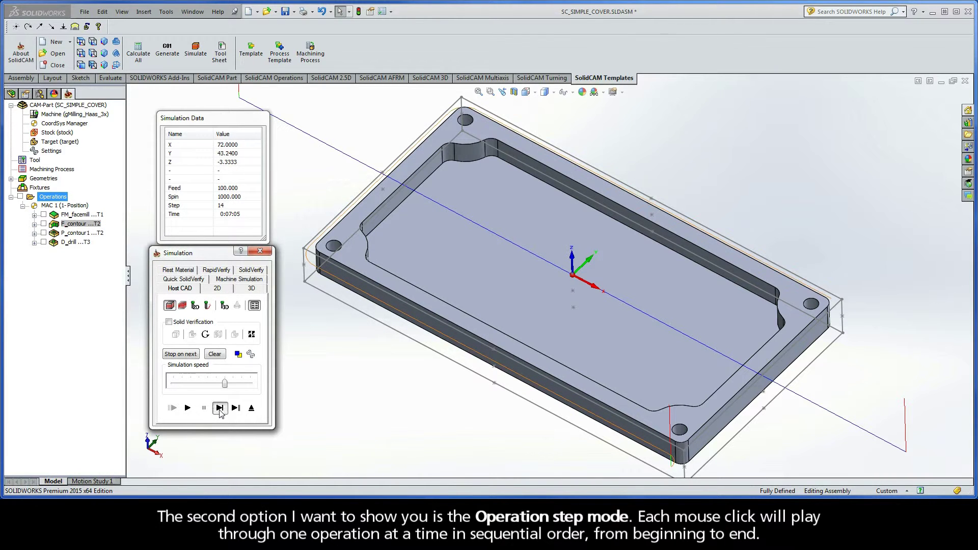
left_click(220, 408)
left_click(220, 408)
left_click(220, 408)
left_click(220, 408)
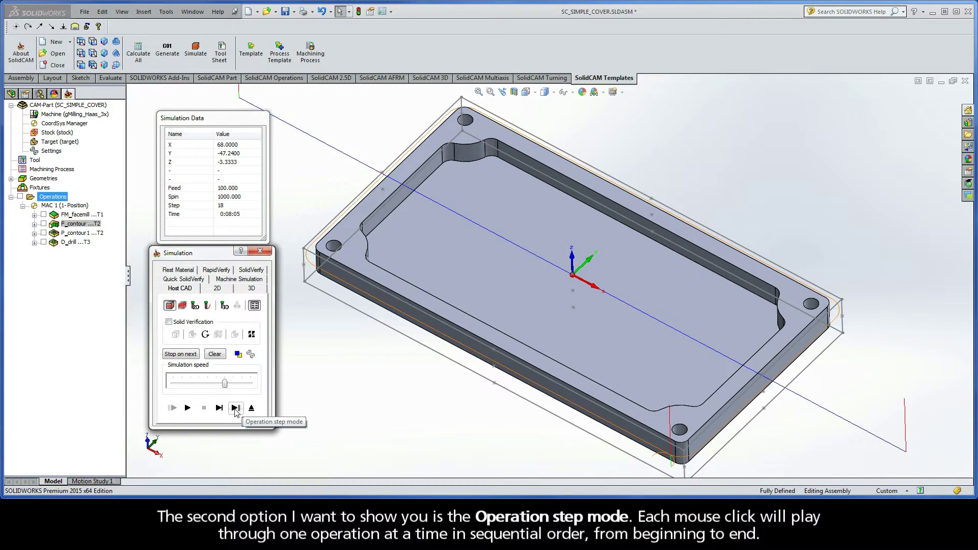
Step operation by operation through P_contour1 and D_drill, then restart and run to the end.
left_click(236, 408)
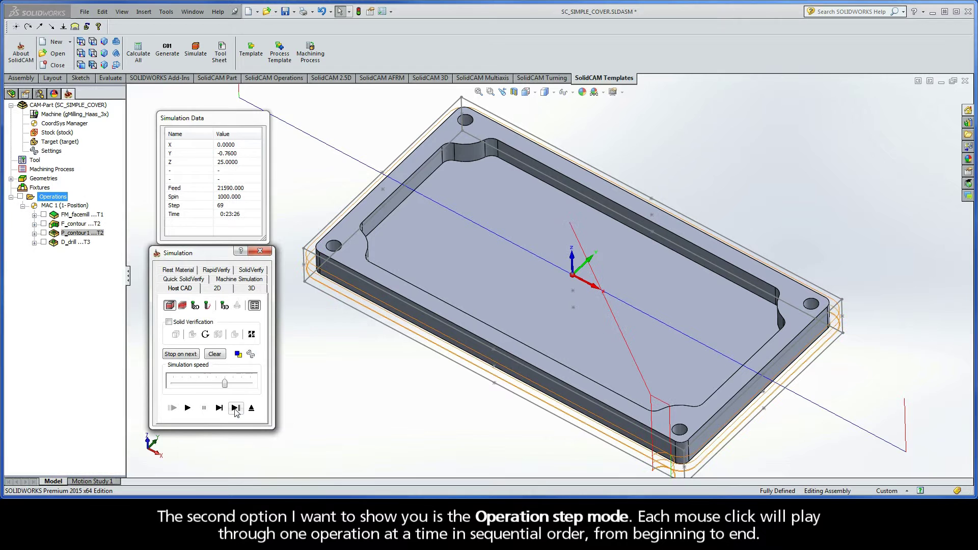
left_click(236, 409)
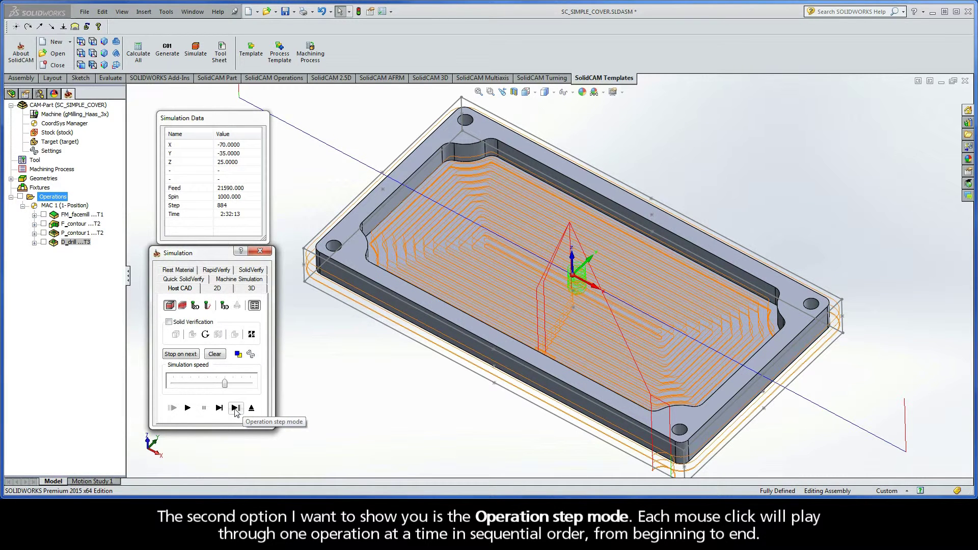
left_click(236, 409)
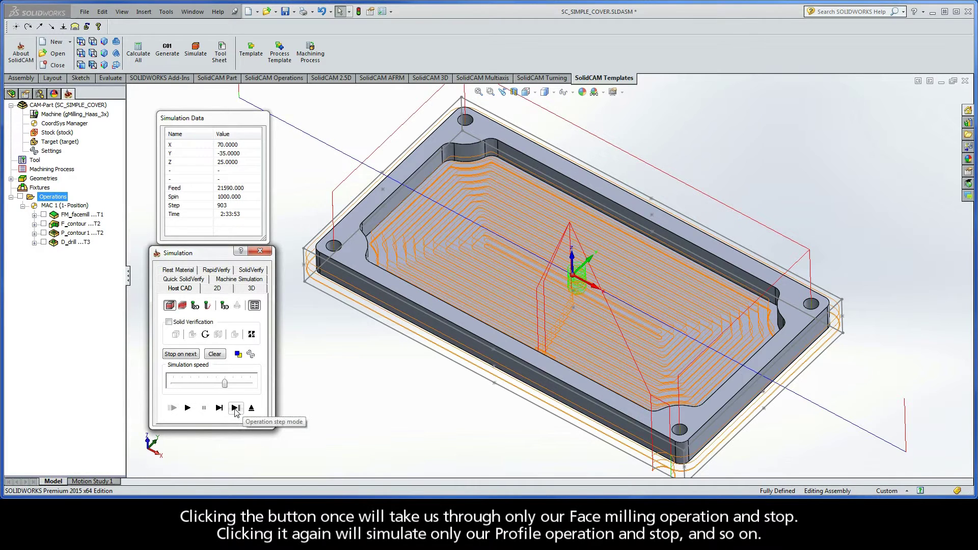
left_click(235, 409)
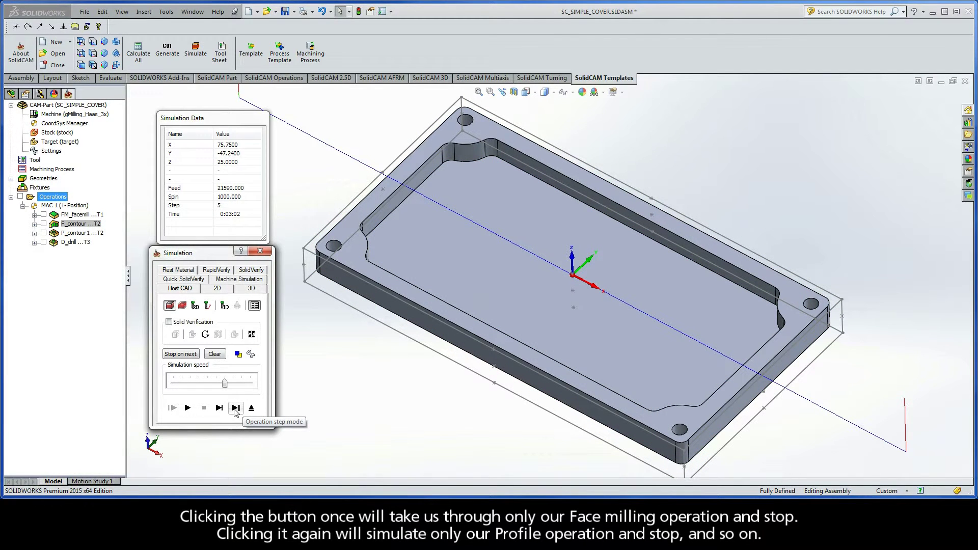
left_click(235, 408)
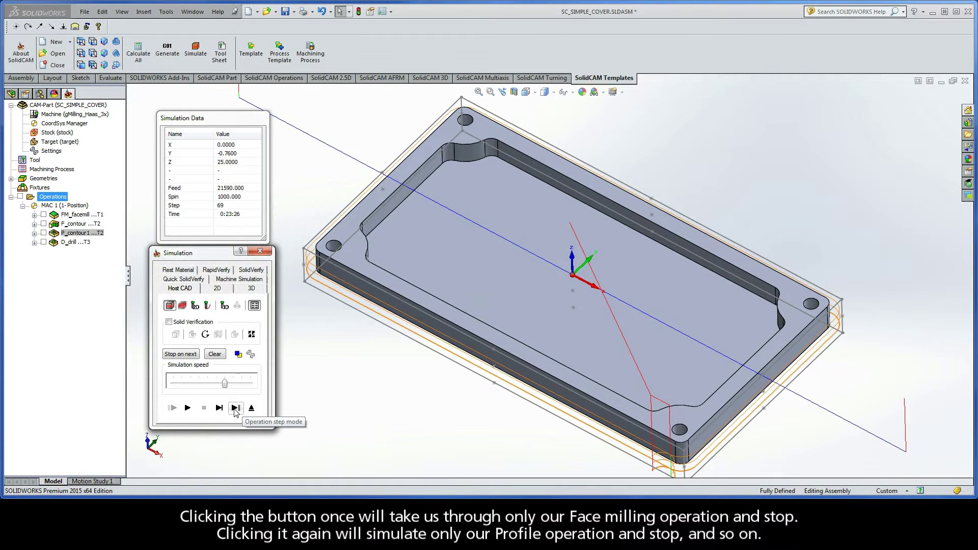
left_click(234, 408)
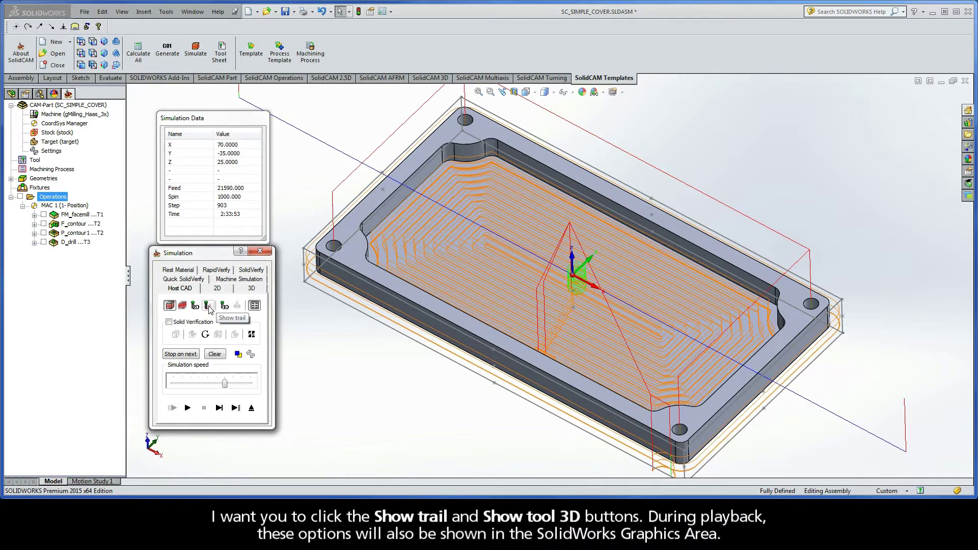
Replay the simulation with the tool trail and 3D tool shown, then again with Solid Verification.
left_click(209, 306)
left_click(225, 307)
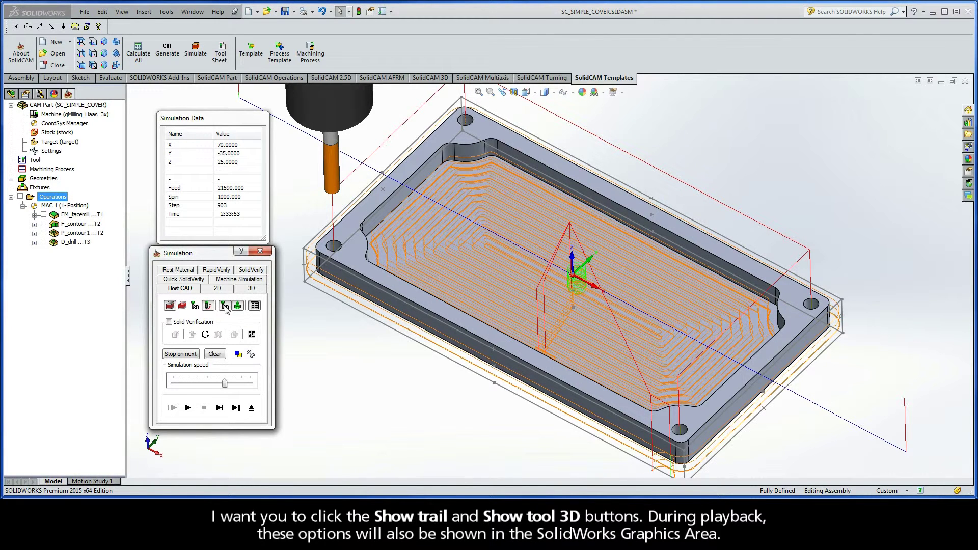
left_click(187, 408)
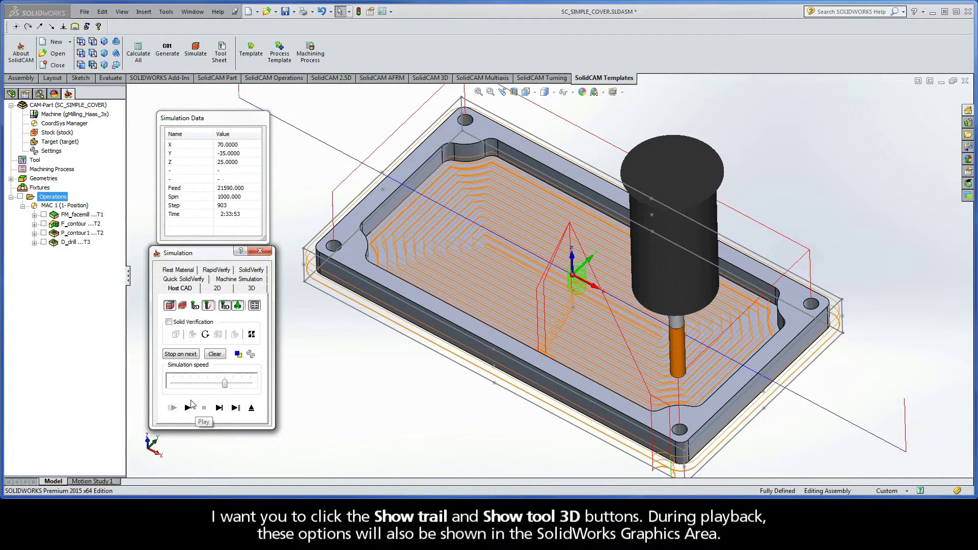
left_click(169, 322)
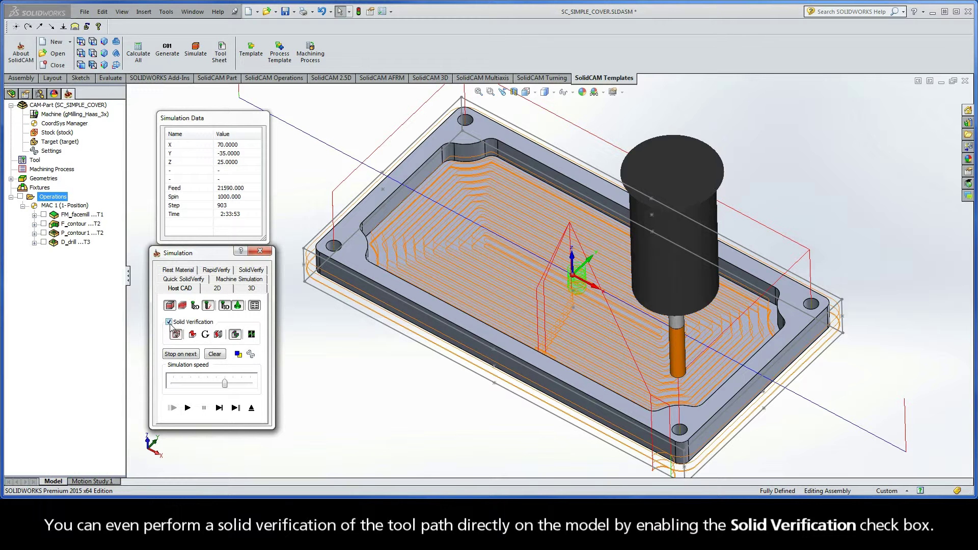
left_click(188, 409)
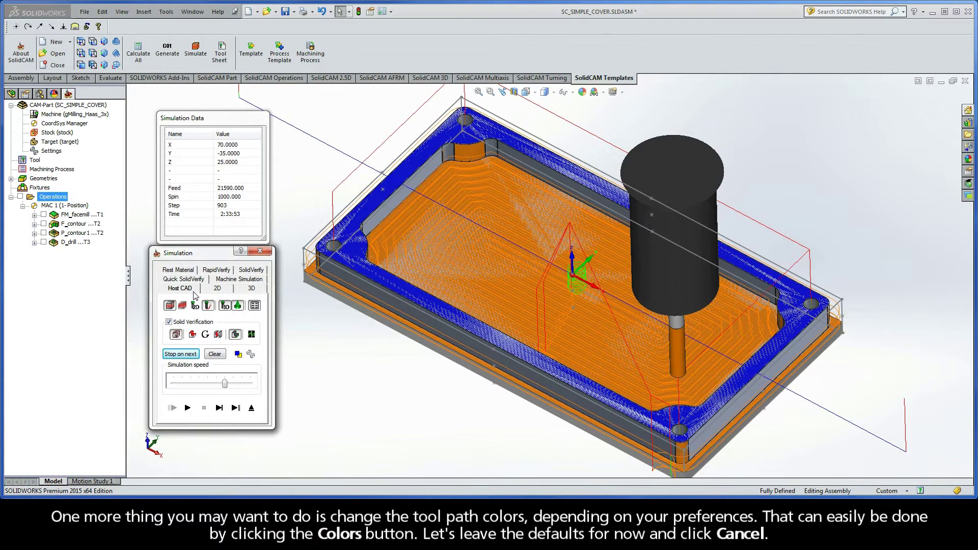
left_click(238, 354)
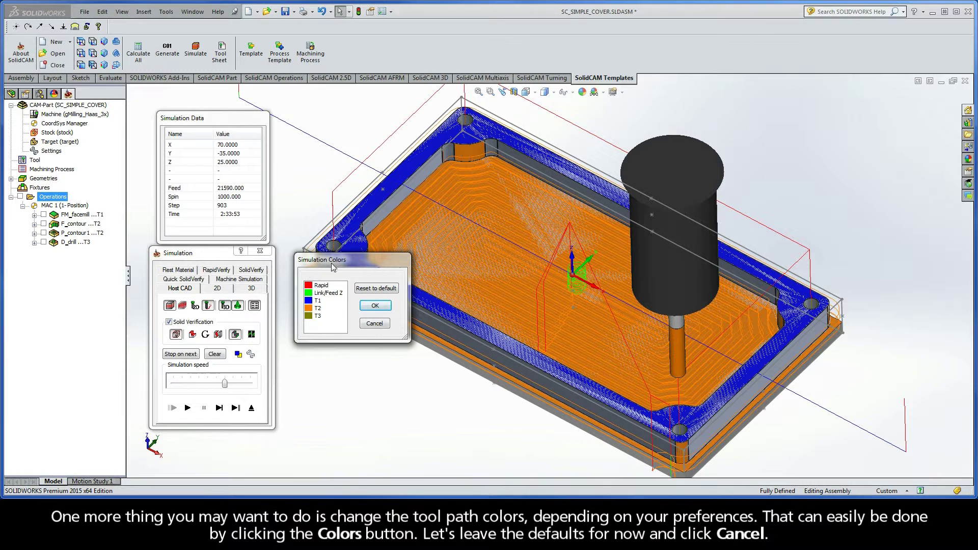
left_click(374, 324)
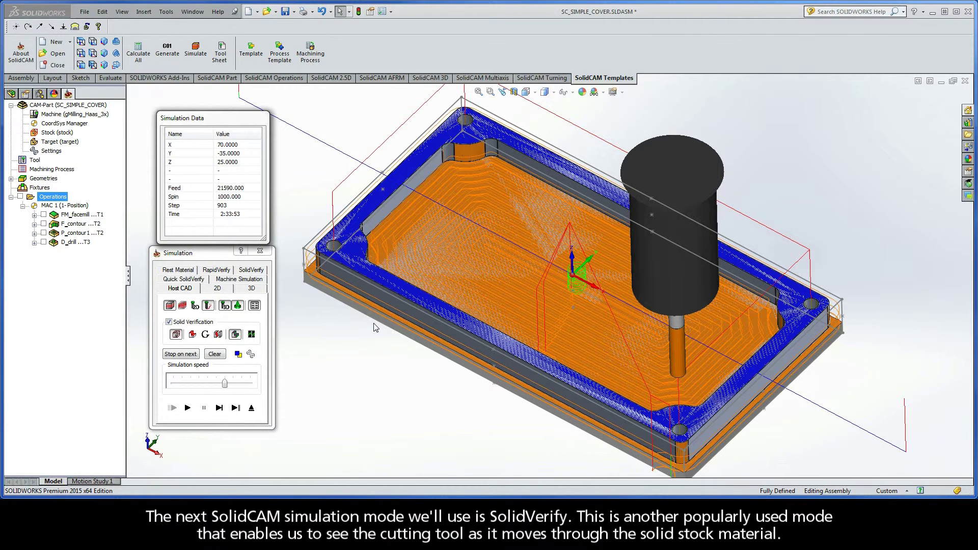
Run the SolidVerify simulation, lower its speed, and rerun it from the raw stock.
left_click(251, 271)
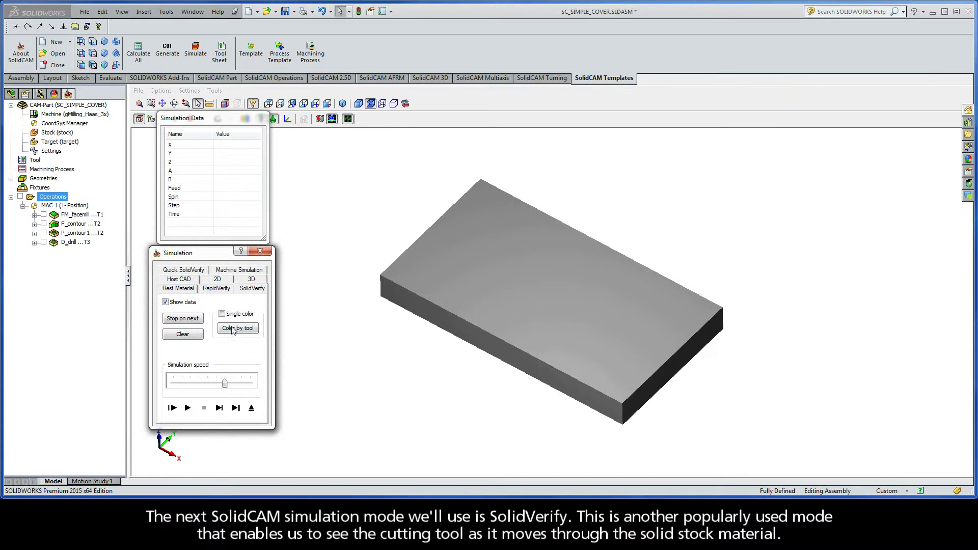
left_click(188, 408)
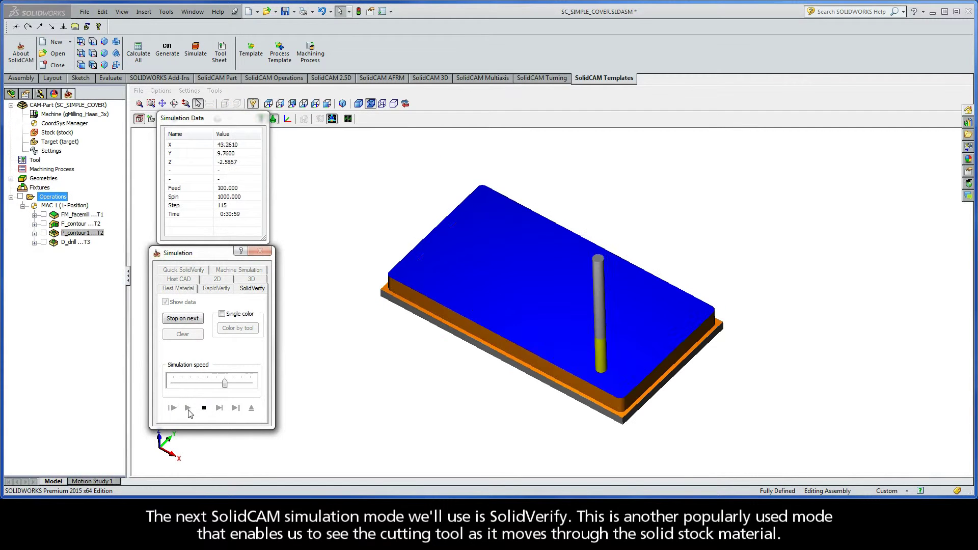
left_click_drag(225, 388, 199, 385)
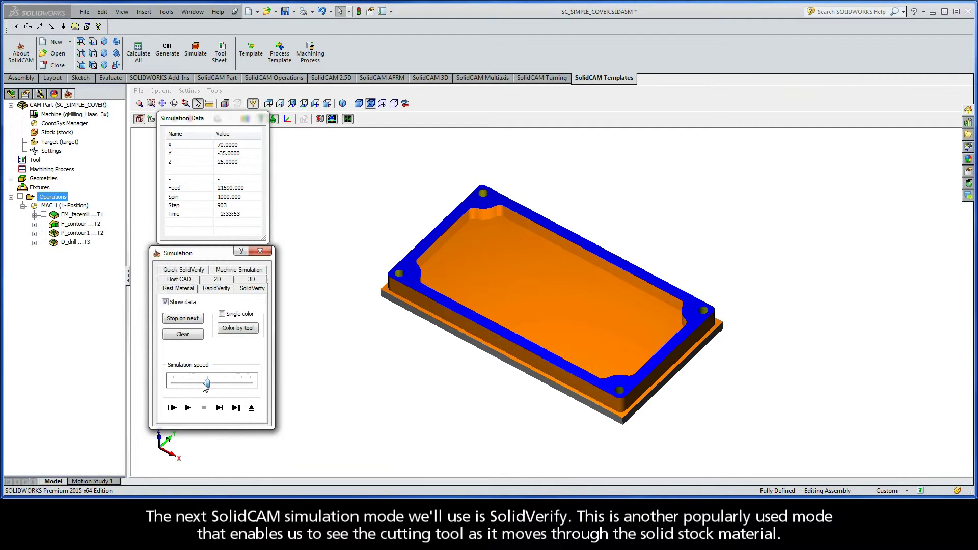
left_click(188, 408)
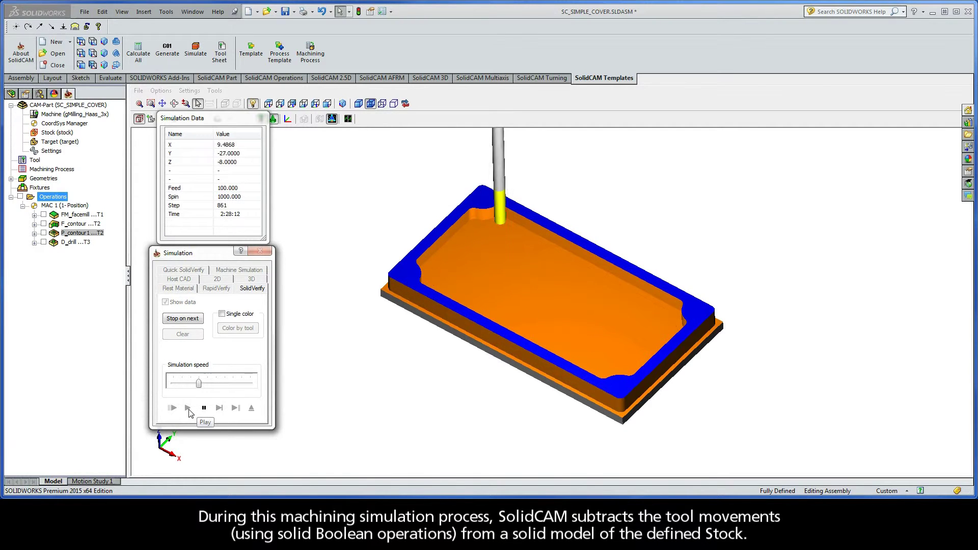
Zoom in and rotate the machined stock to inspect the result.
left_click(343, 393)
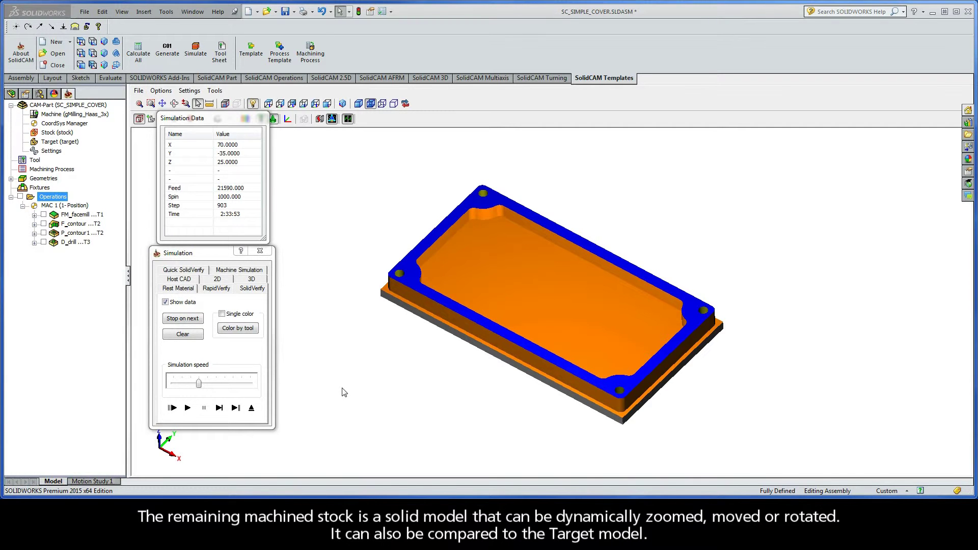
scroll(344, 393, "up", 2)
scroll(343, 392, "up", 5)
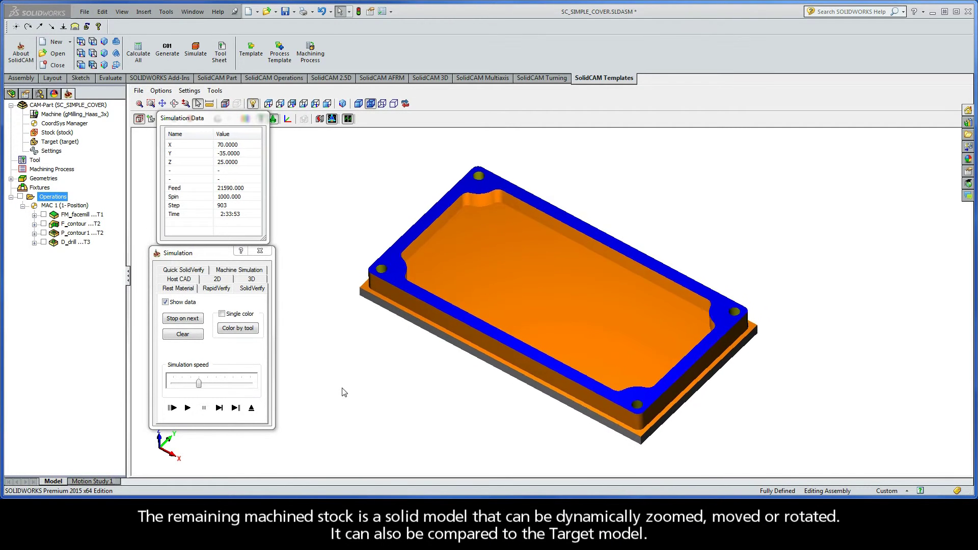
key("Right")
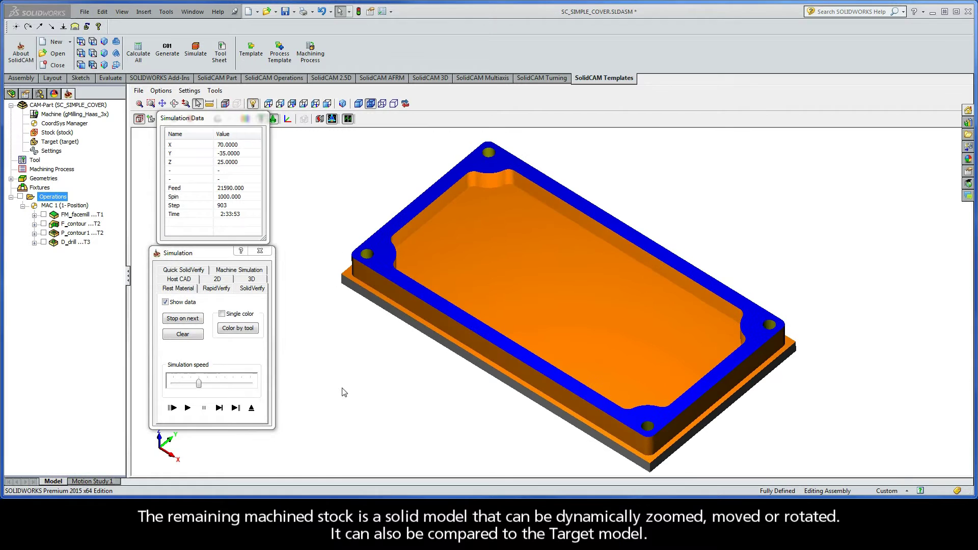
key("Right")
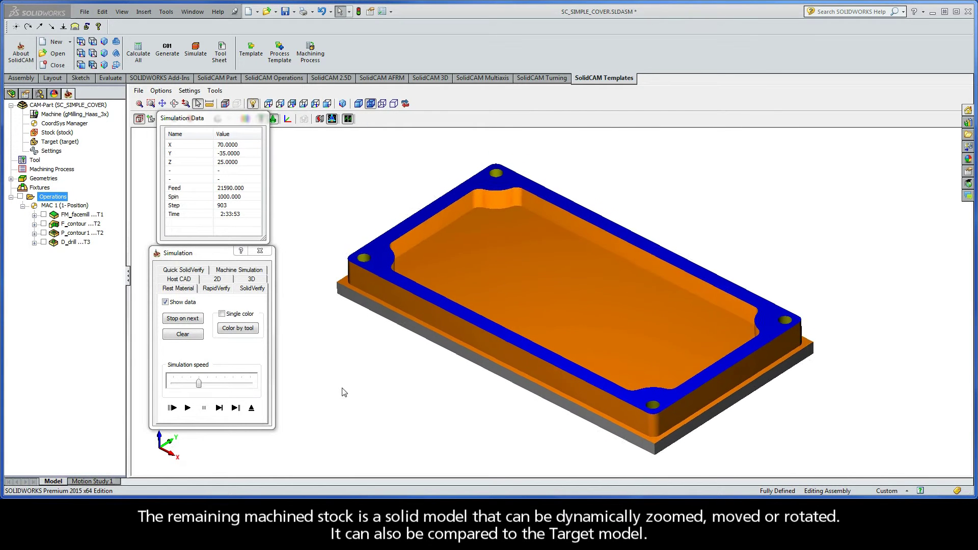
key("Right")
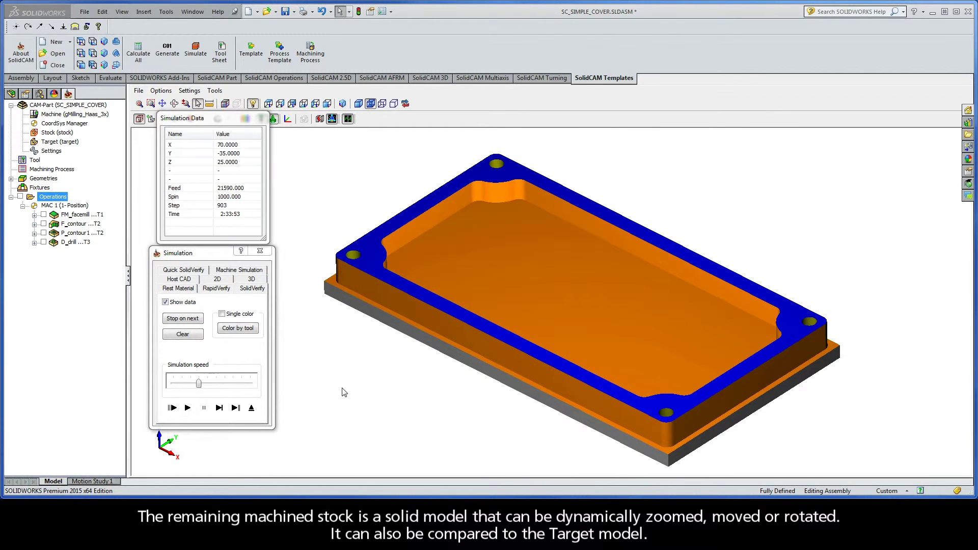
Select F_contour and P_contour1 and simulate the profile operation in Operation step mode.
left_click(80, 224)
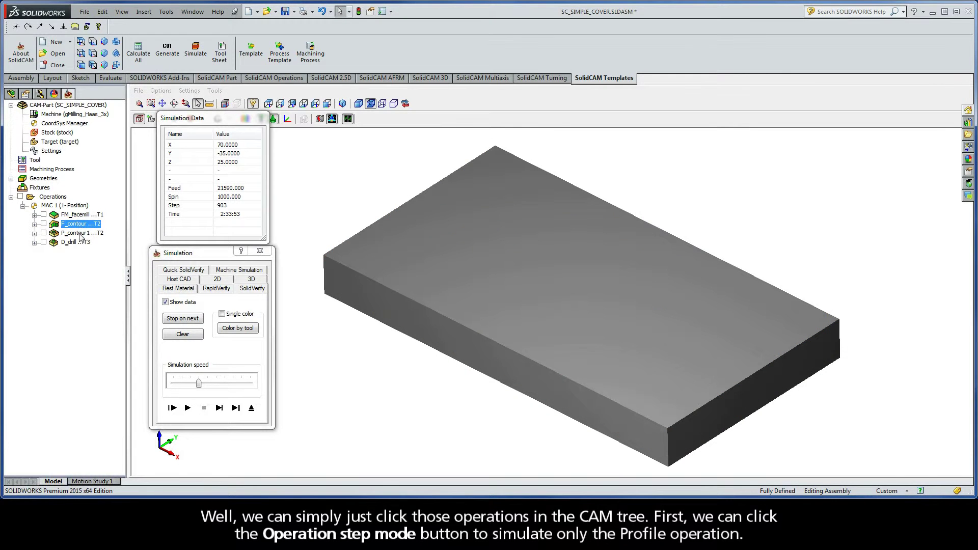
left_click(80, 233, "ctrl")
left_click(235, 408)
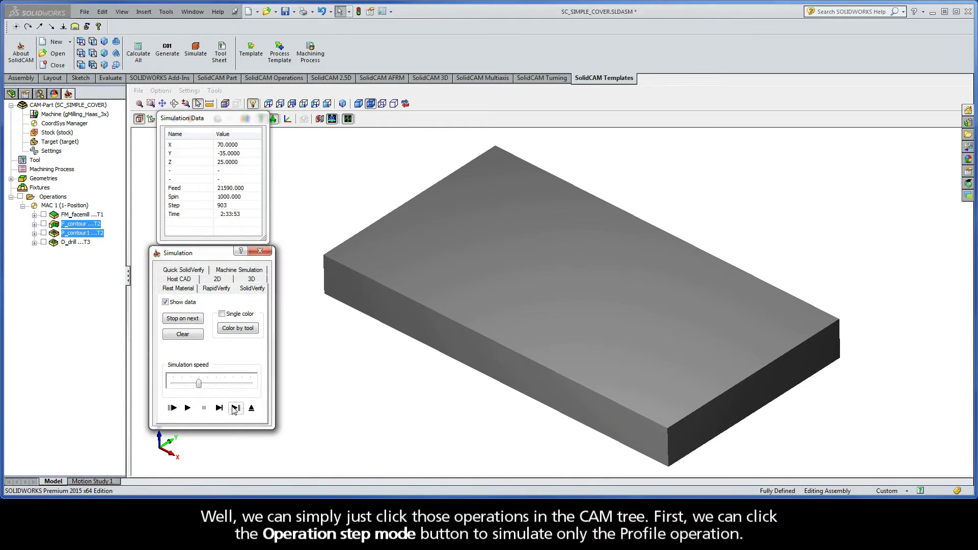
left_click(235, 409)
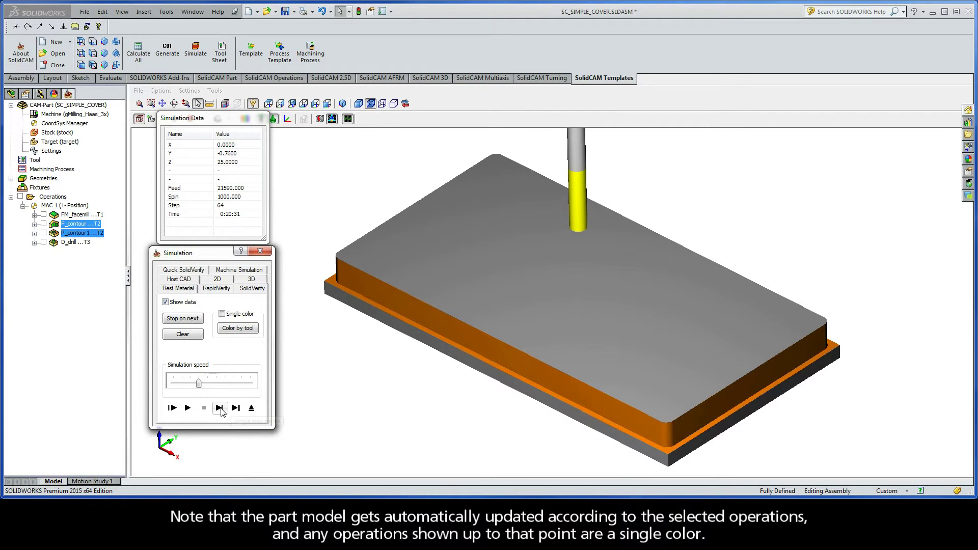
Single-step through the pocket's helical entry slot, then play the rest of the pocket.
left_click(220, 408)
left_click(220, 408)
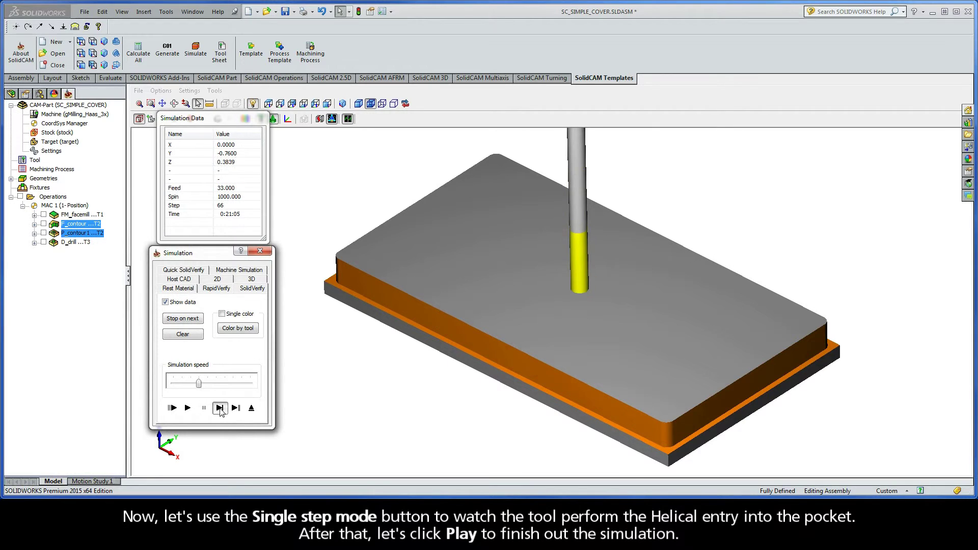
left_click(219, 408)
left_click(220, 408)
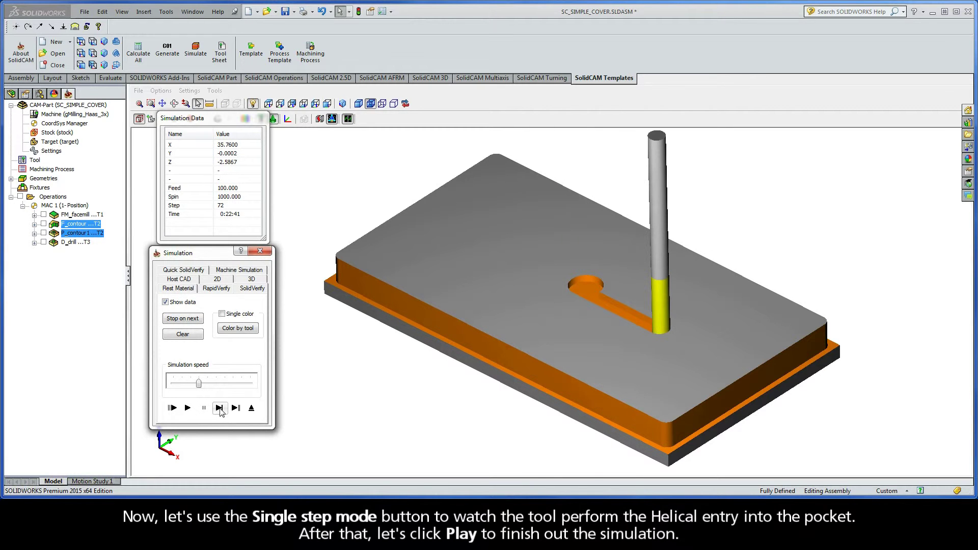
left_click(220, 408)
left_click(220, 408)
left_click(220, 409)
left_click(219, 408)
left_click(220, 408)
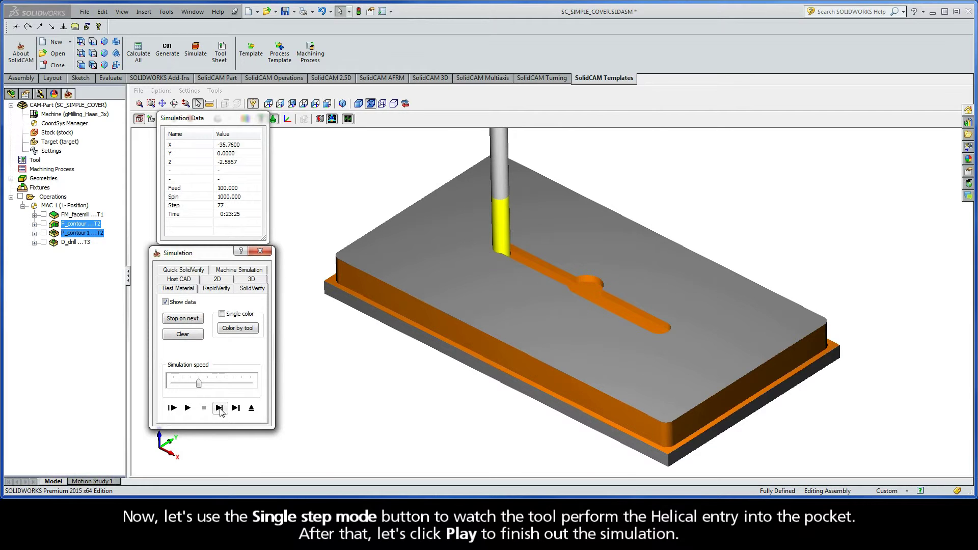
left_click(187, 408)
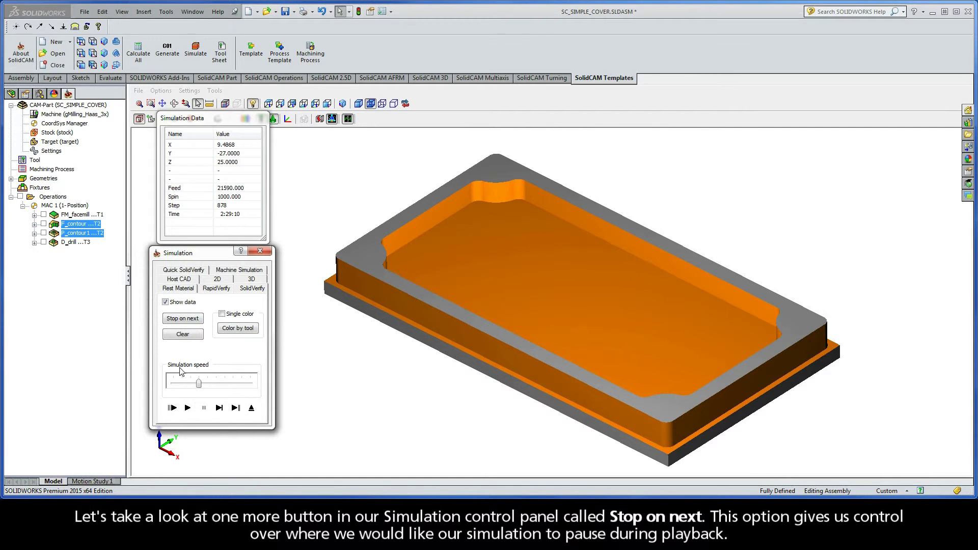
Enable stopping at Tool change and play all operations, resuming after each tool change through drilling.
left_click(183, 320)
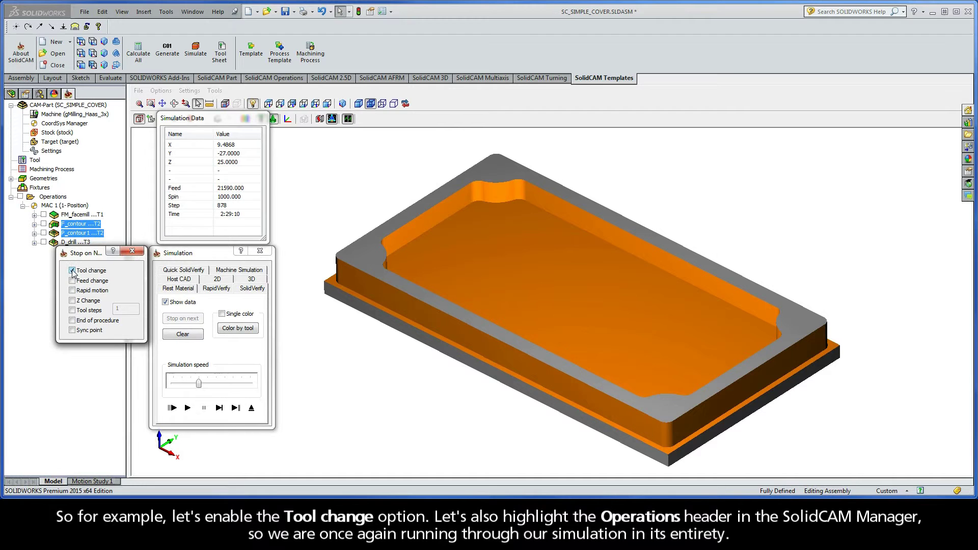
left_click_drag(87, 256, 88, 265)
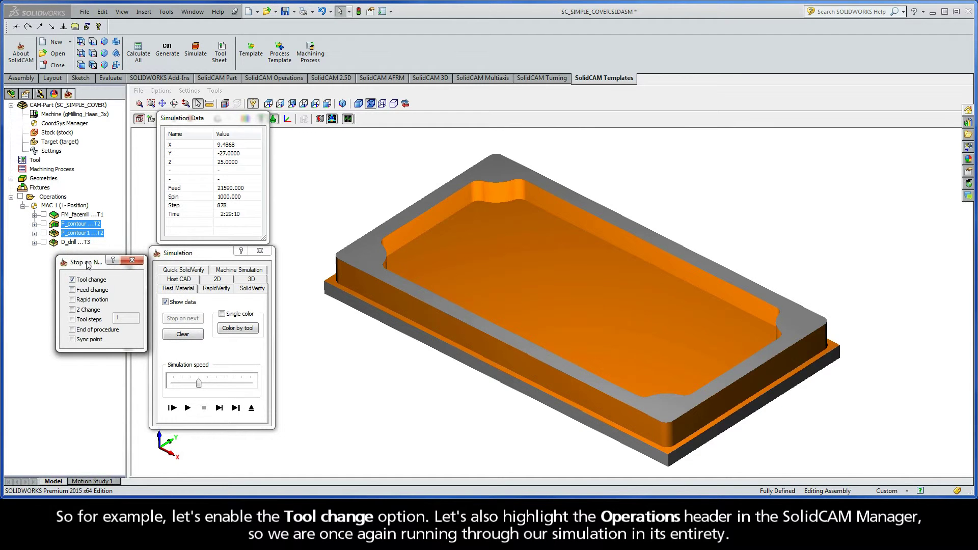
left_click(57, 198)
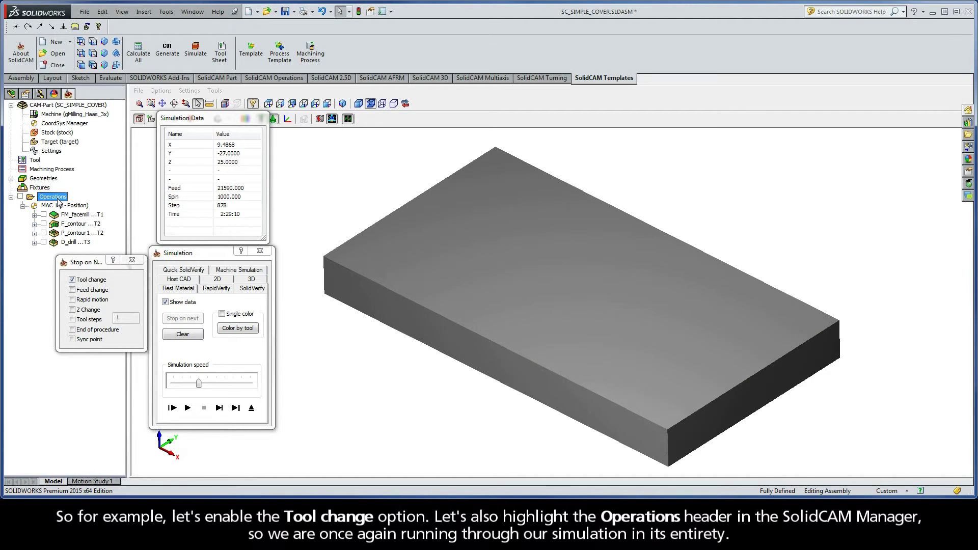
left_click(187, 408)
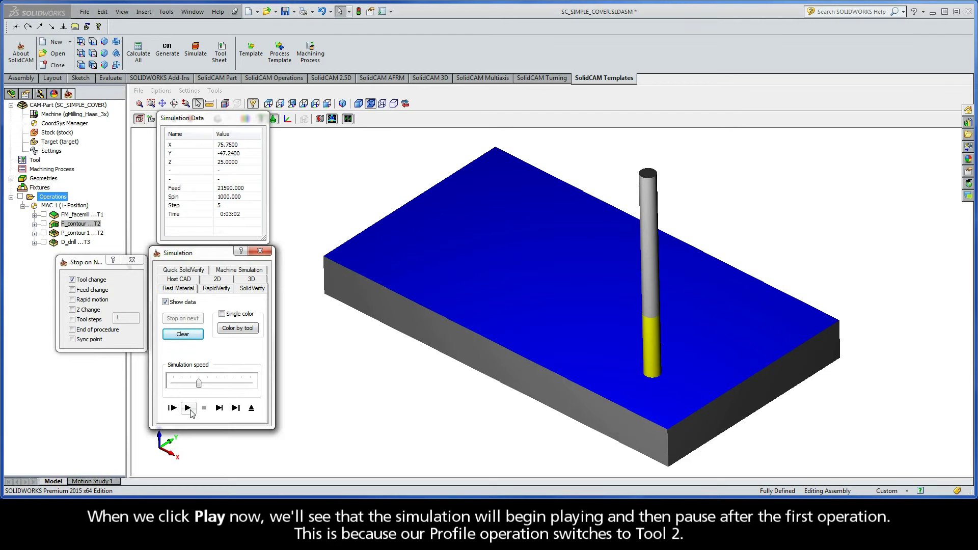
left_click(187, 408)
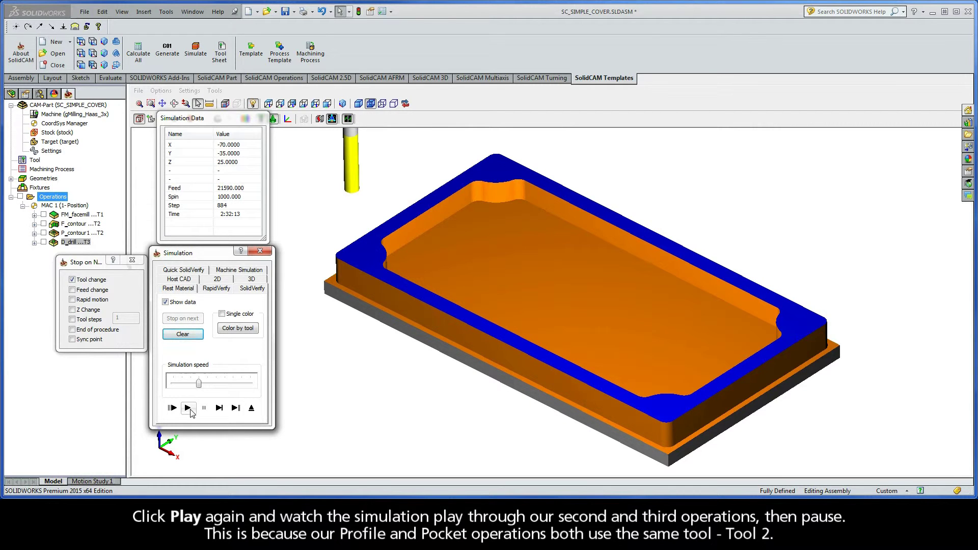
left_click(188, 408)
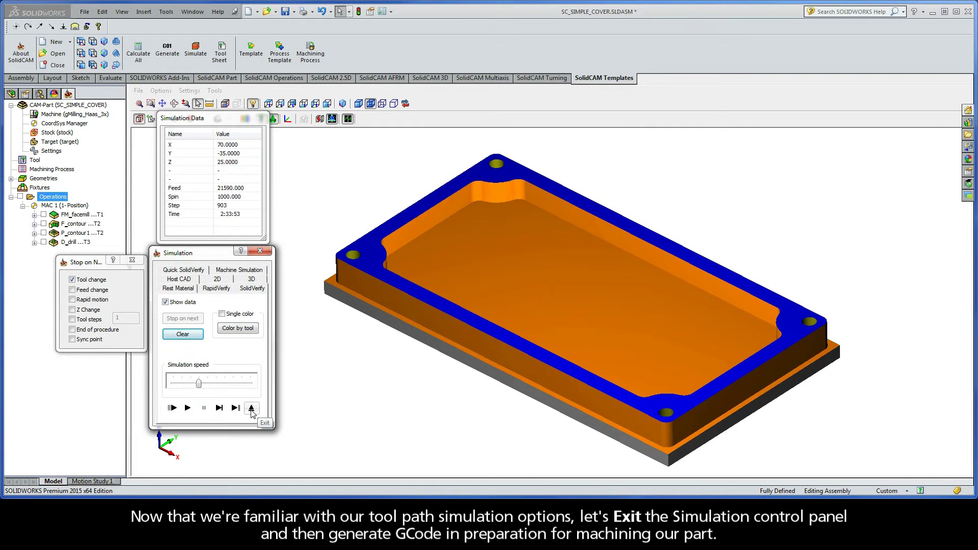
Exit the simulation and run GCode All > Generate for all operations.
left_click(251, 409)
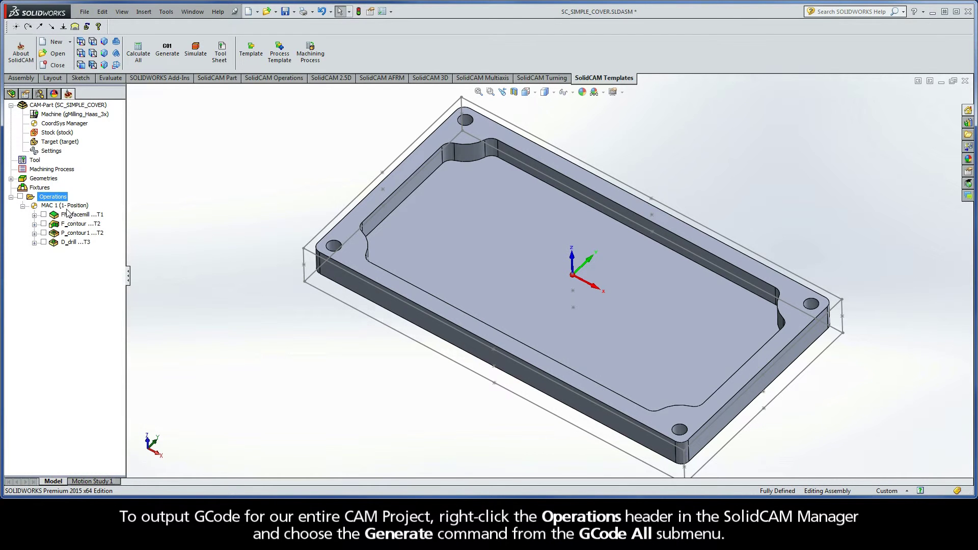
right_click(59, 202)
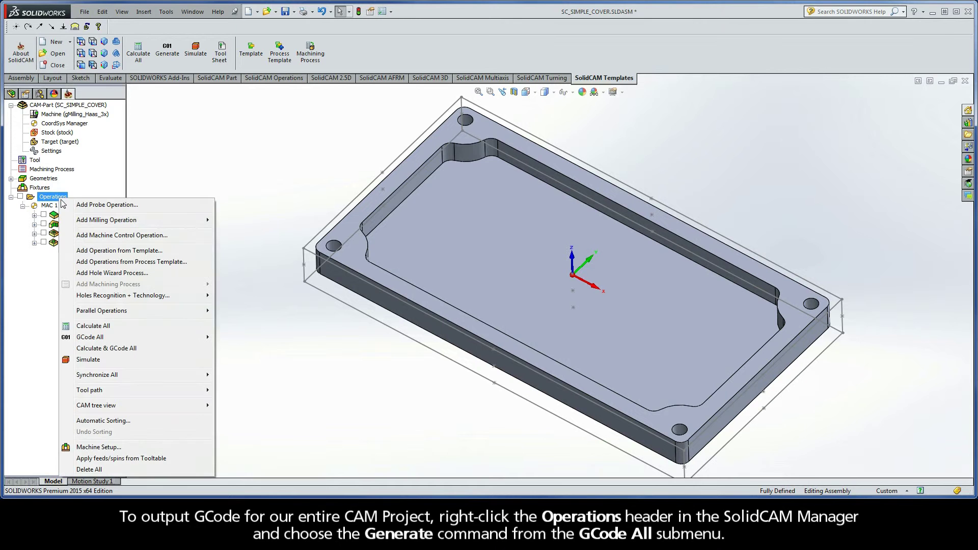
mouse_move(77, 342)
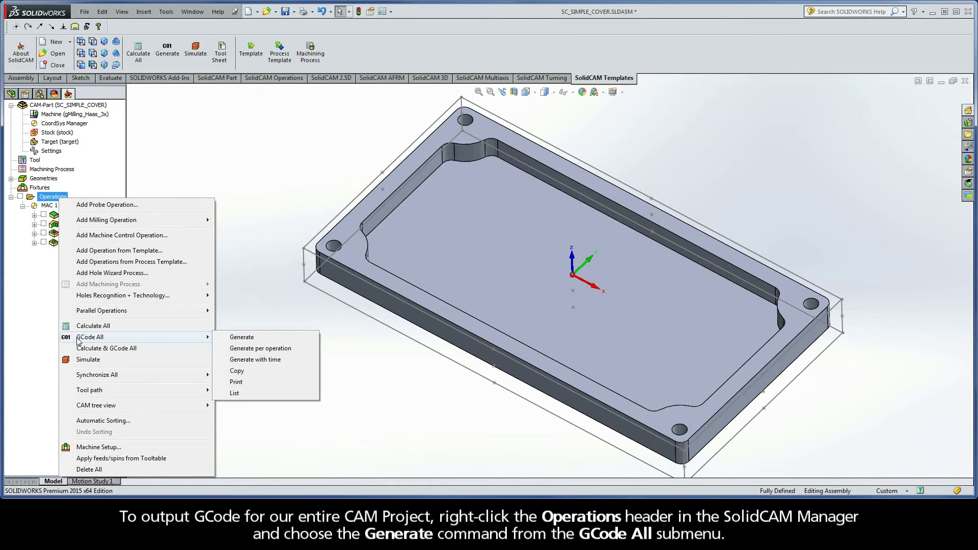
left_click(254, 339)
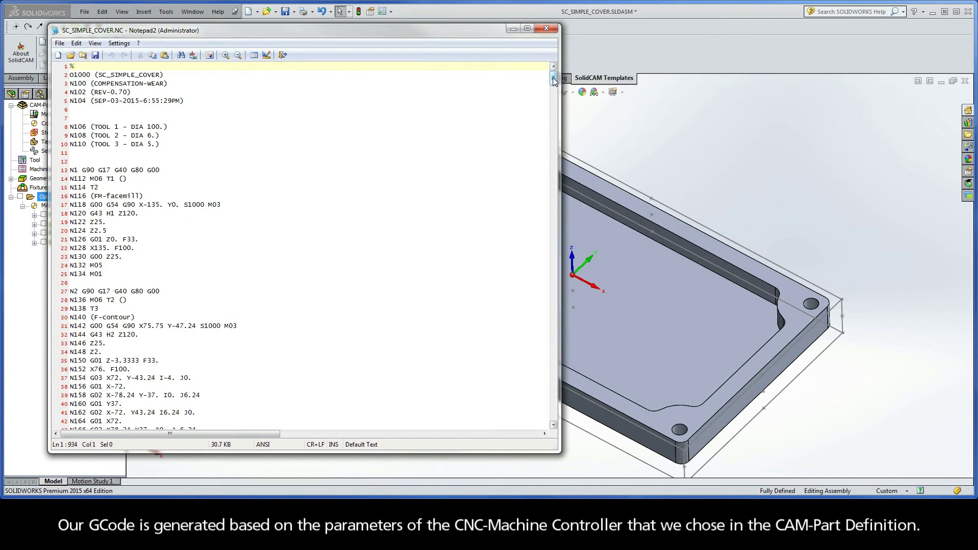
Scroll to the end of SC_SIMPLE_COVER.NC in Notepad2 and close it.
left_click_drag(554, 80, 555, 421)
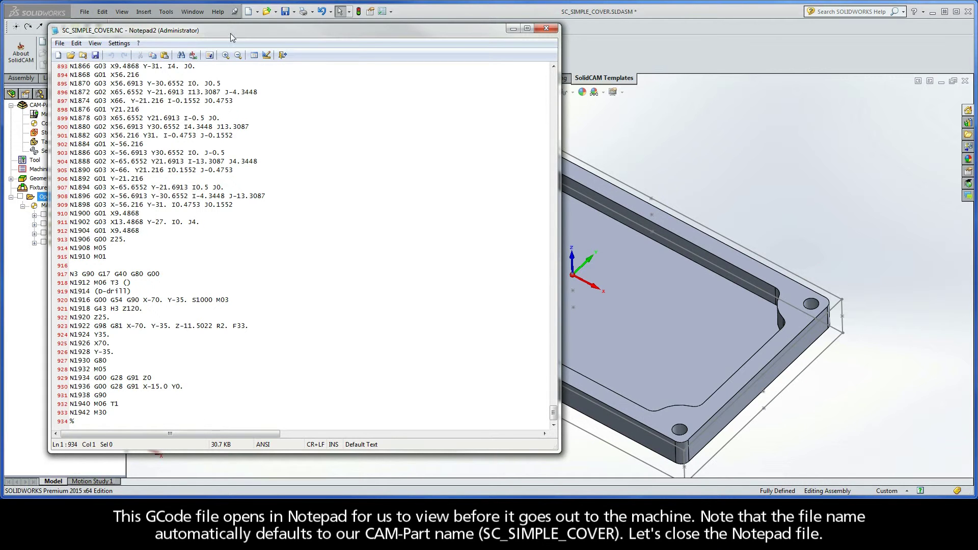
left_click(547, 28)
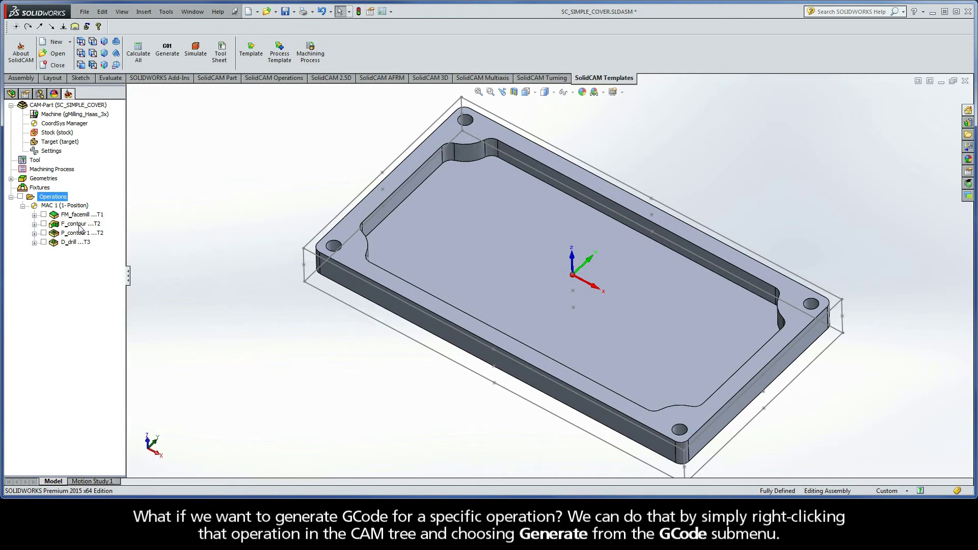
Generate G-code for the F_contour operation alone, saved as F_contour.NC.
right_click(79, 227)
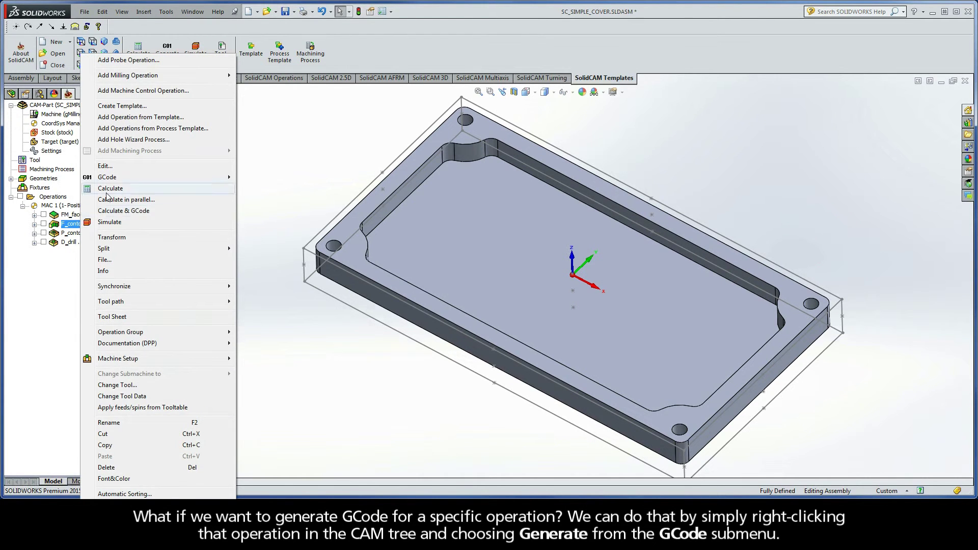
mouse_move(128, 178)
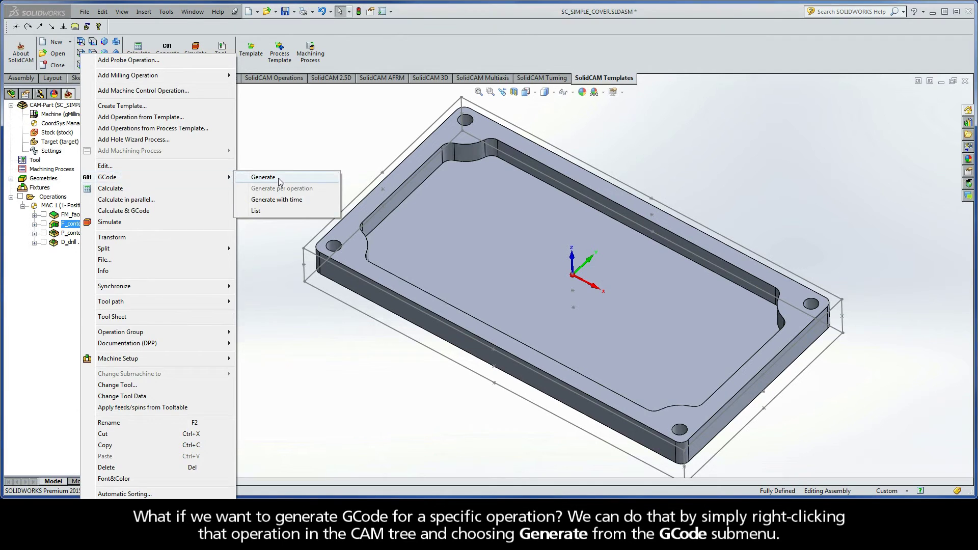
left_click(253, 179)
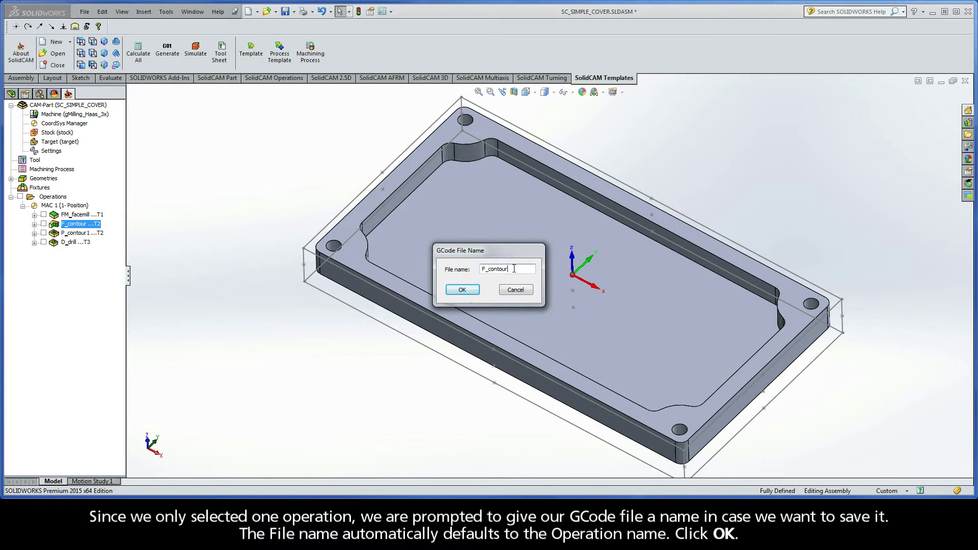
left_click(462, 289)
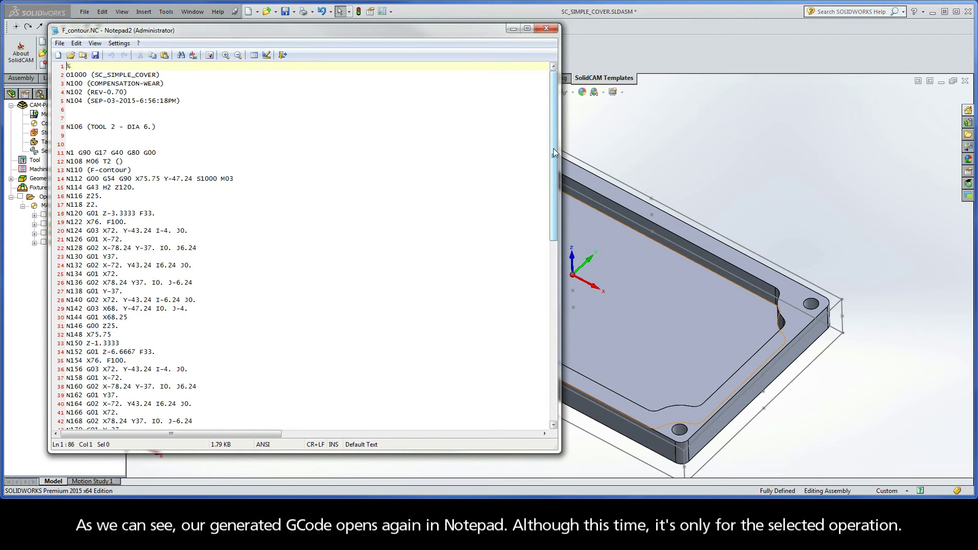
Review the F_contour.NC tool 2 code in Notepad2, then close the file.
mouse_move(554, 148)
left_mouse_down()
mouse_move(553, 337)
mouse_move(554, 148)
left_mouse_up()
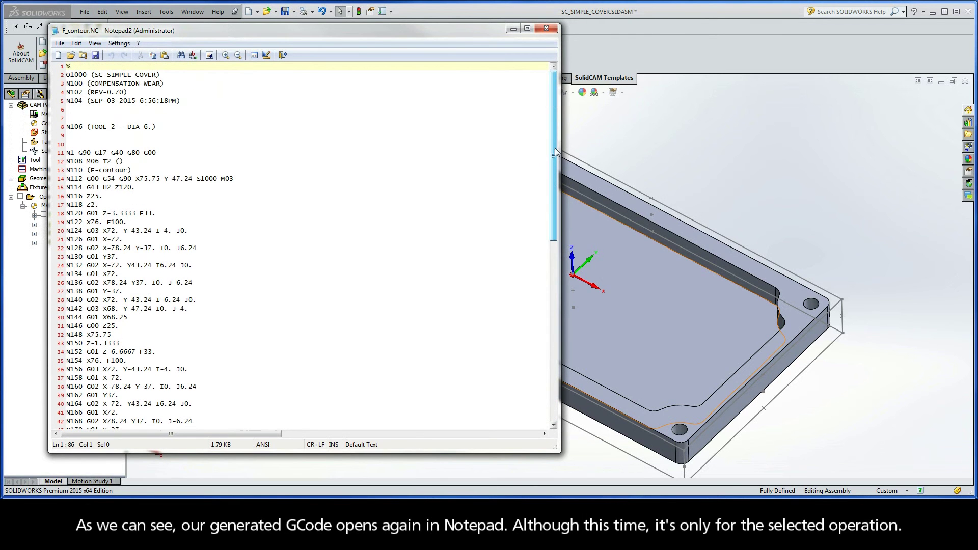
left_click(546, 29)
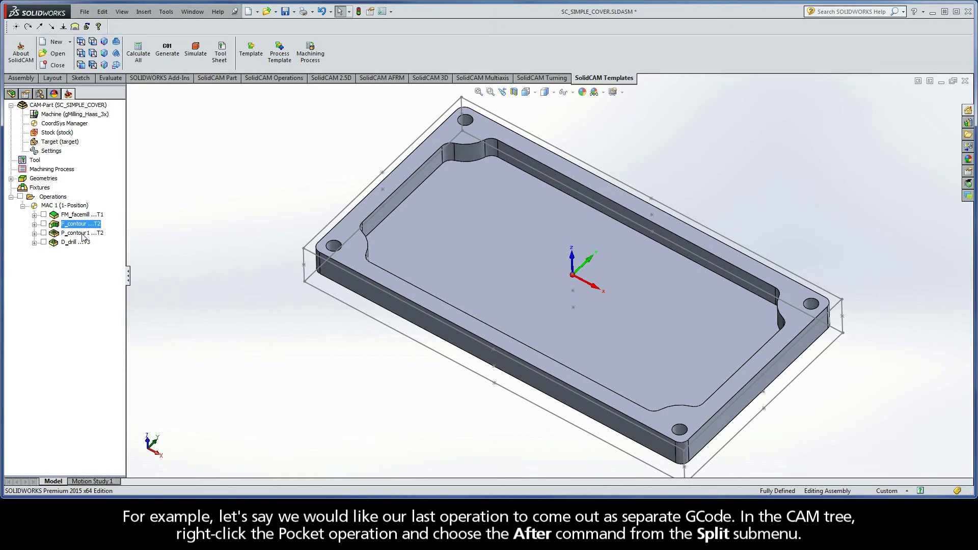
Insert a split after the pocket operation P_contour1, keeping the default split name.
right_click(81, 233)
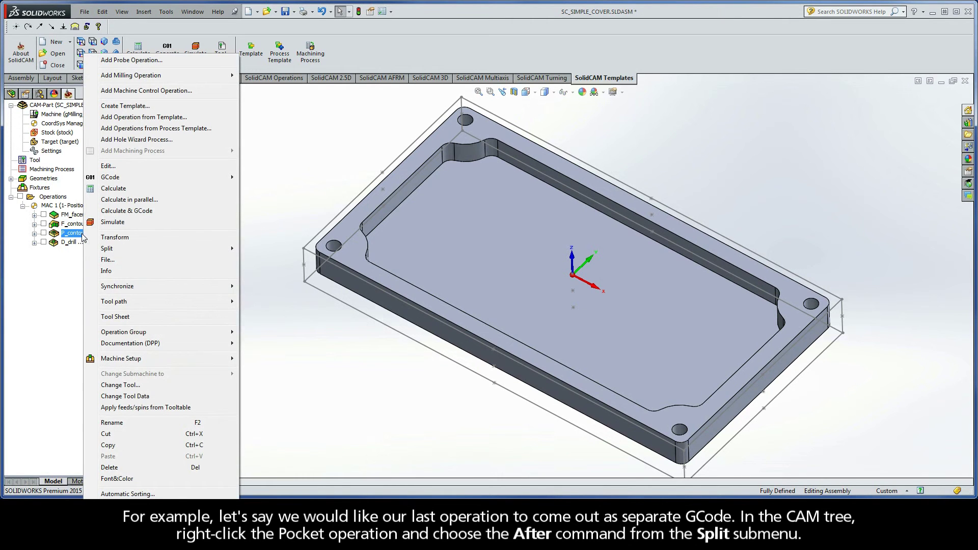
mouse_move(230, 251)
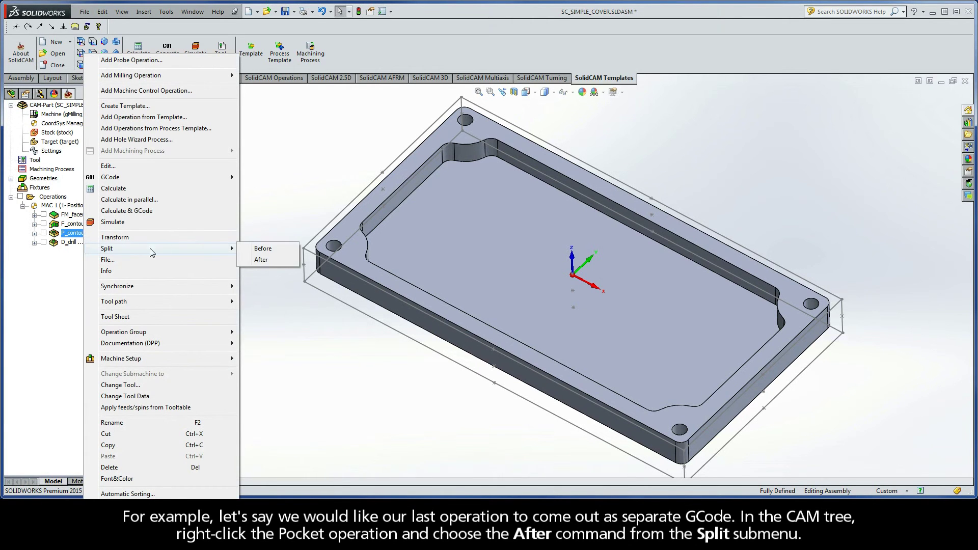
left_click(269, 260)
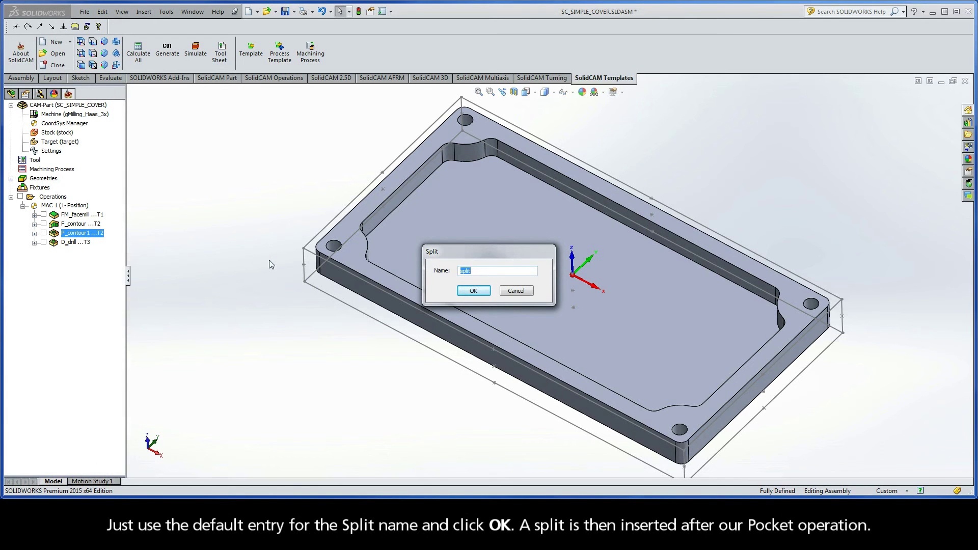
left_click(474, 291)
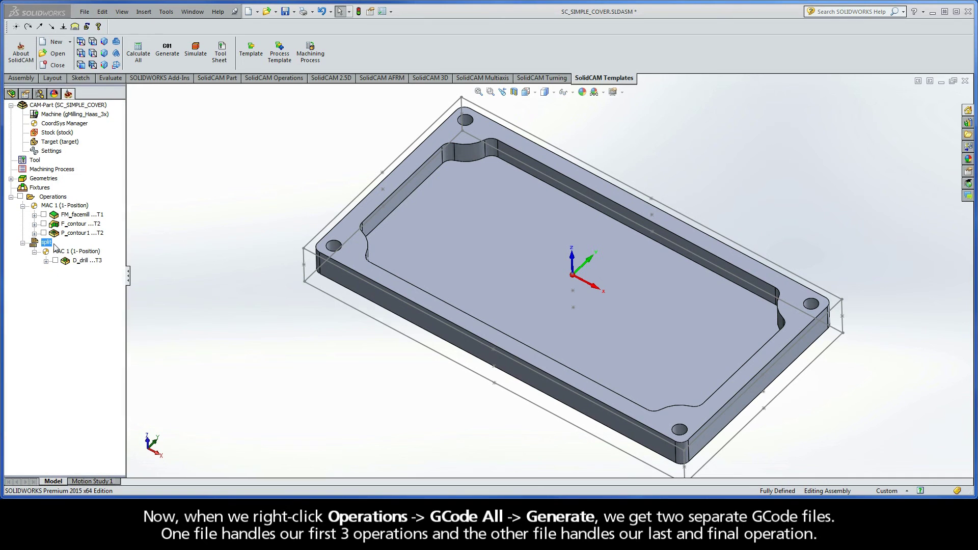
Regenerate G-code for all operations, producing SC_SIMPLE_COVER-1.NC with the D_drill code.
right_click(59, 199)
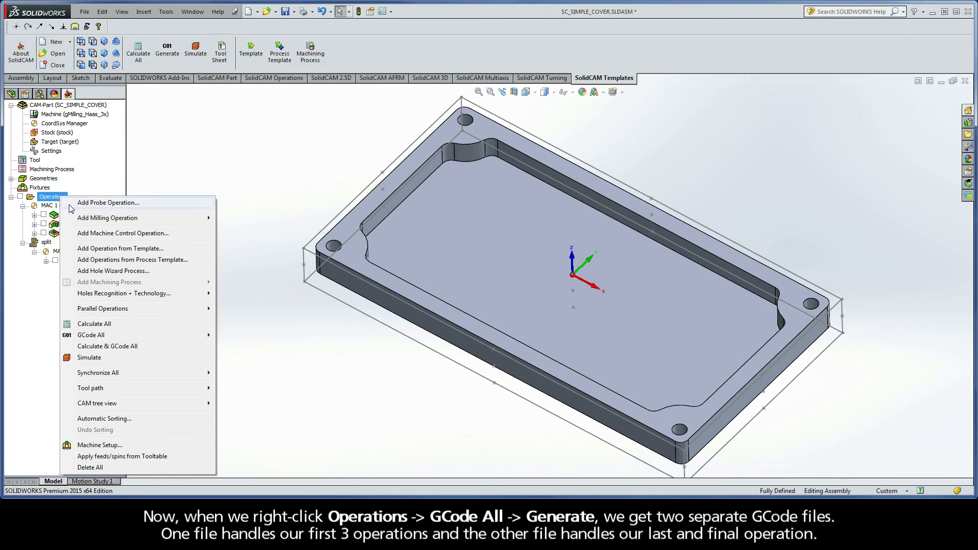
mouse_move(113, 336)
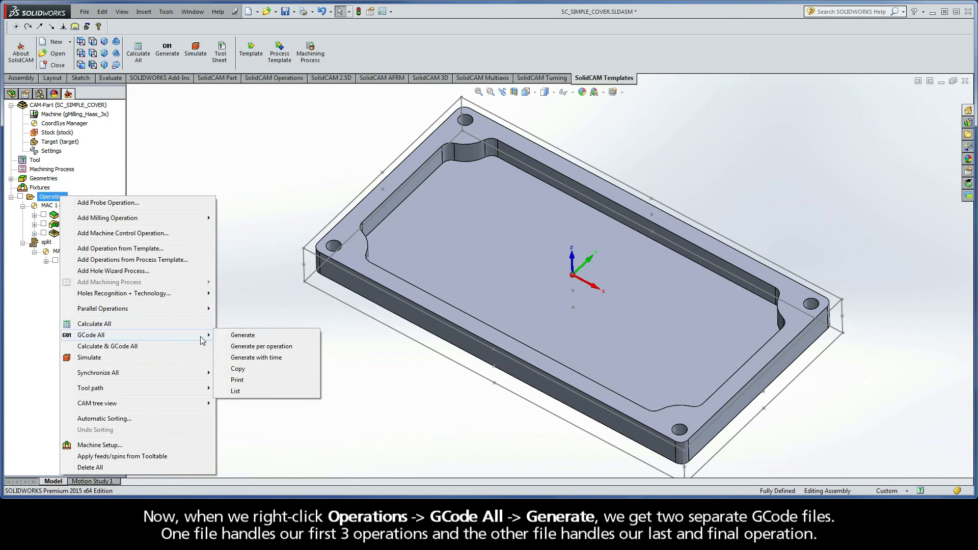
left_click(244, 336)
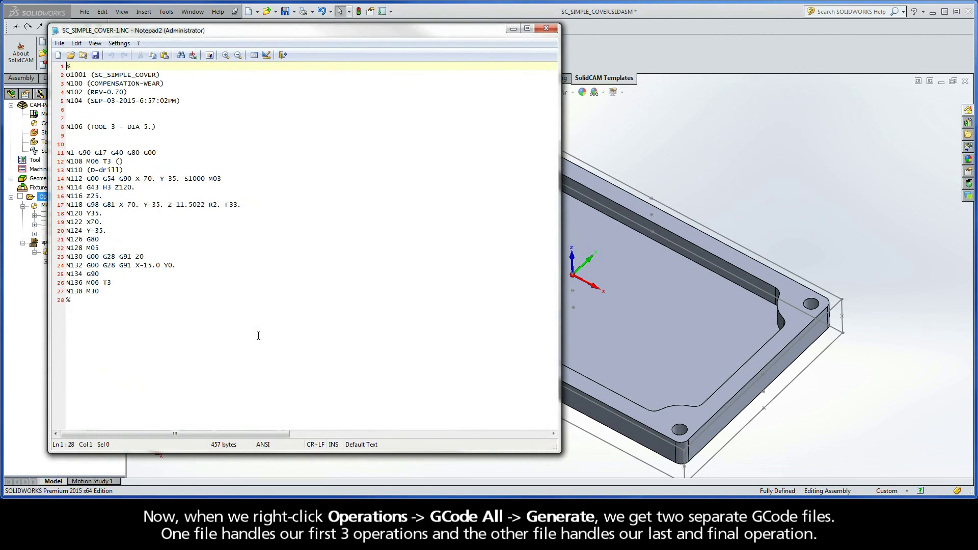
Compare SC_SIMPLE_COVER.NC (facemill and contour, tools 1–2) with the drilling-only SC_SIMPLE_COVER-1.NC.
left_click_drag(212, 33, 265, 59)
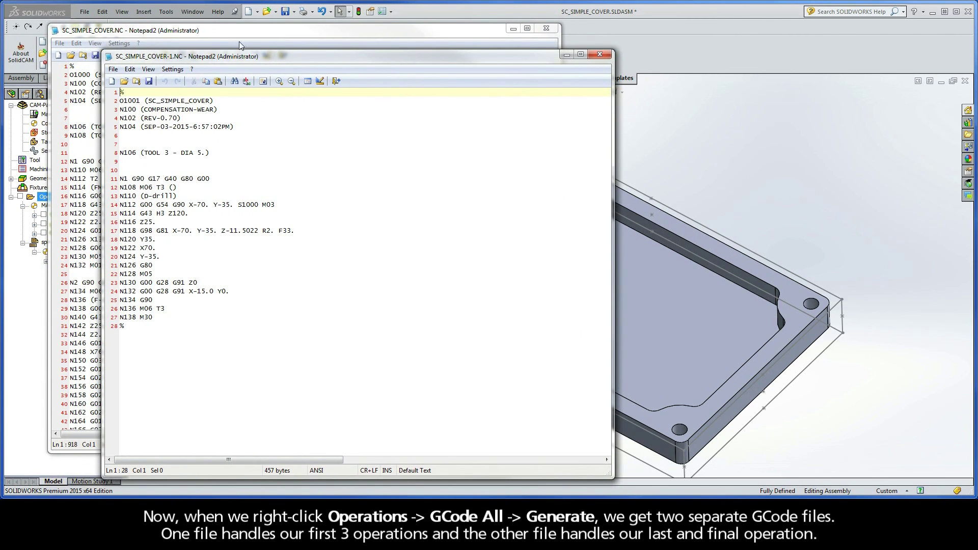
left_click(232, 29)
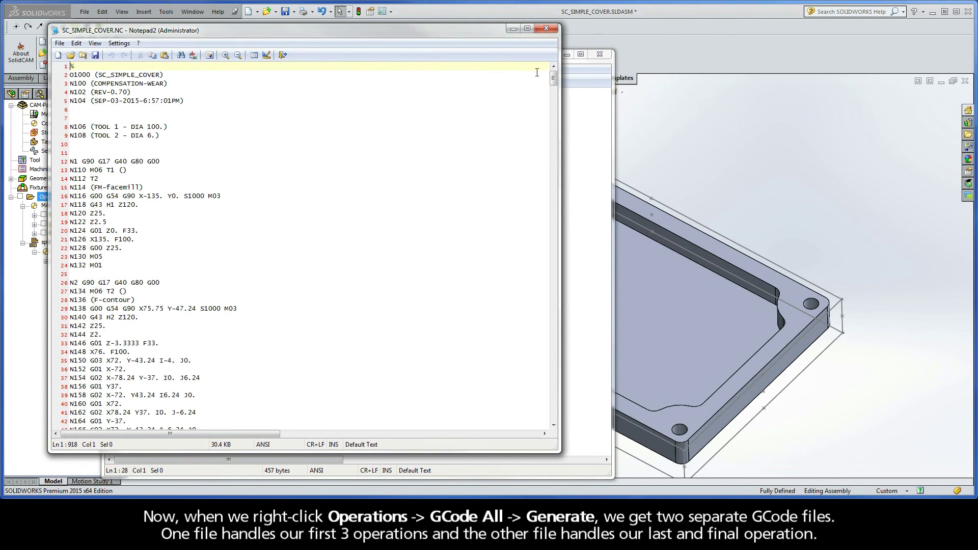
left_click(584, 69)
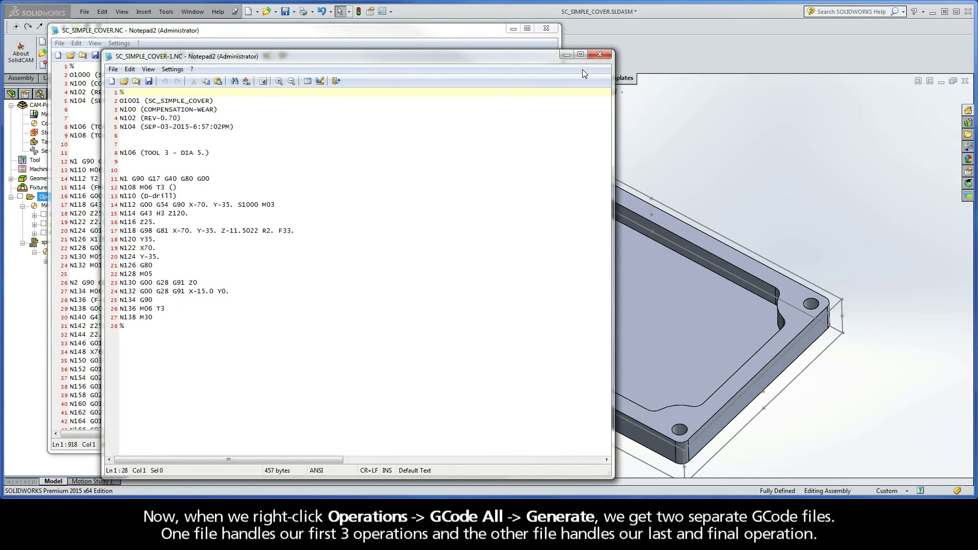